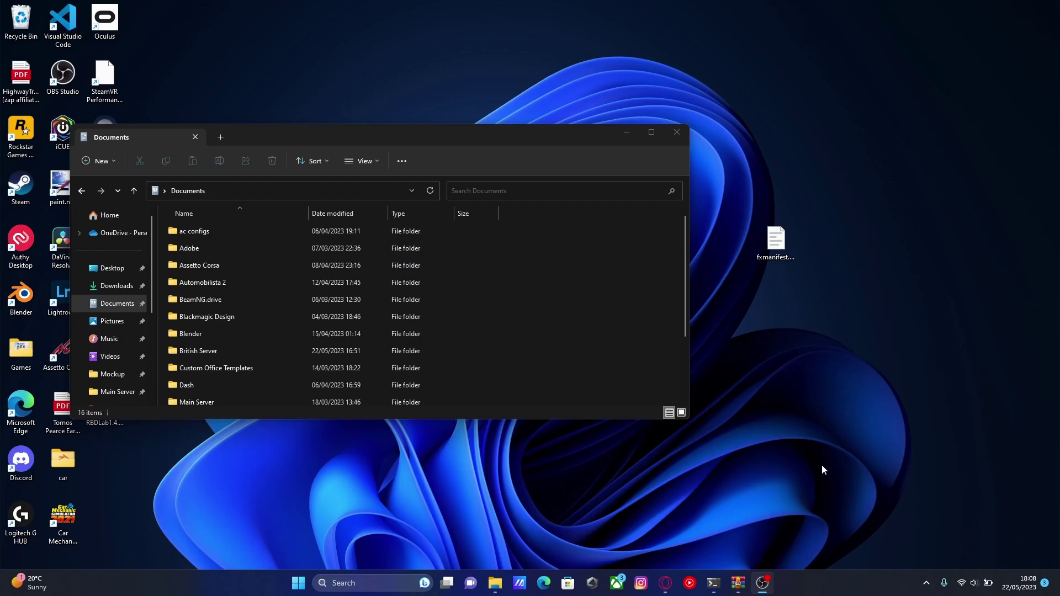
# Bring up the Metropolitan Police Pack page and scroll to its requirements: ScriptHookV, ELS and Gameconfig
pyautogui.click(665, 583)
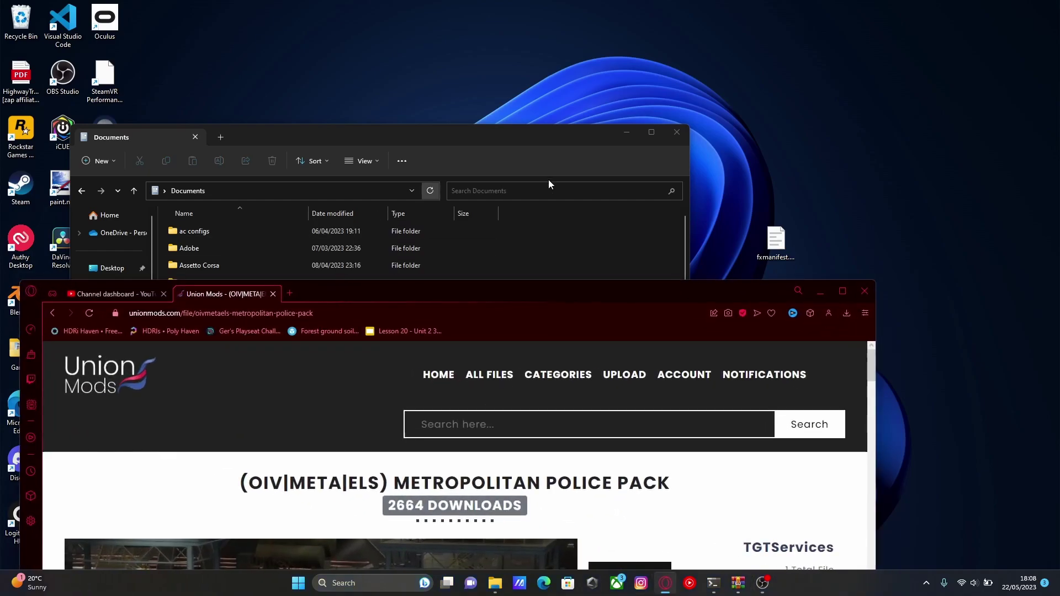
pyautogui.moveTo(575, 288); pyautogui.dragTo(609, 46)
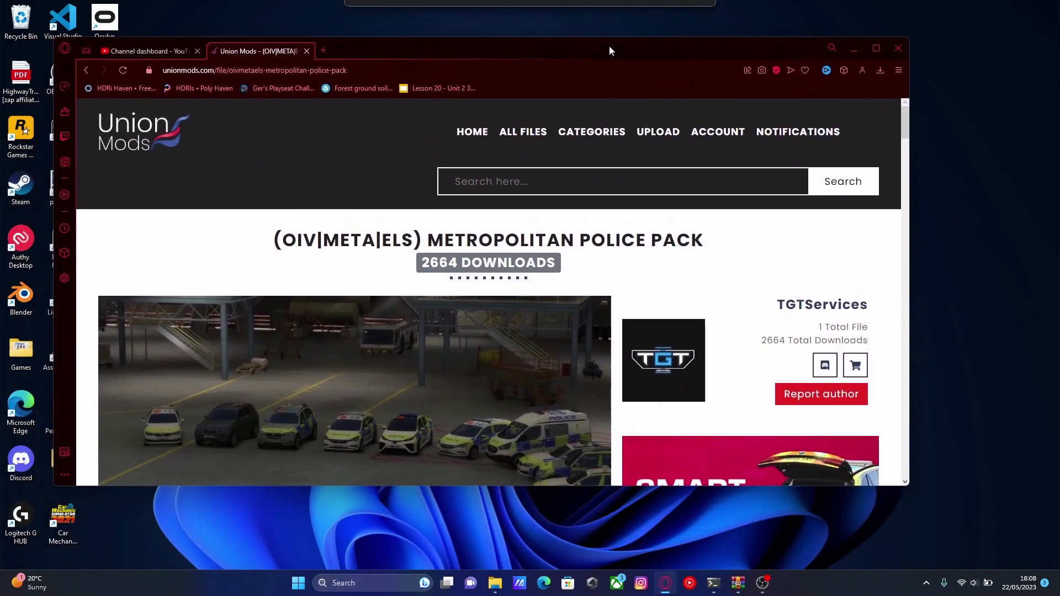
pyautogui.moveTo(592, 132)
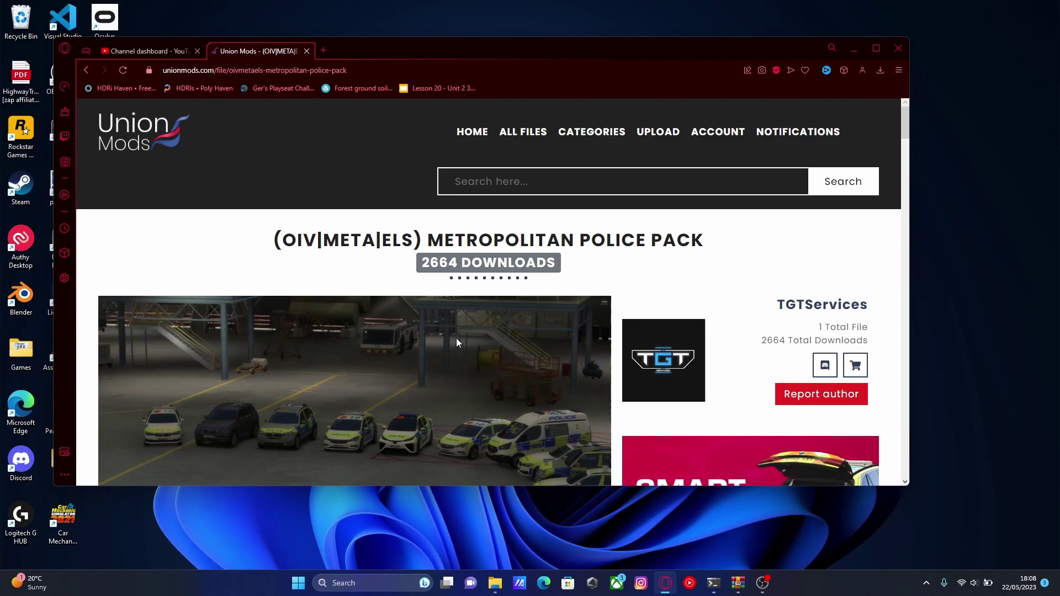
pyautogui.scroll(-2, 456, 342)
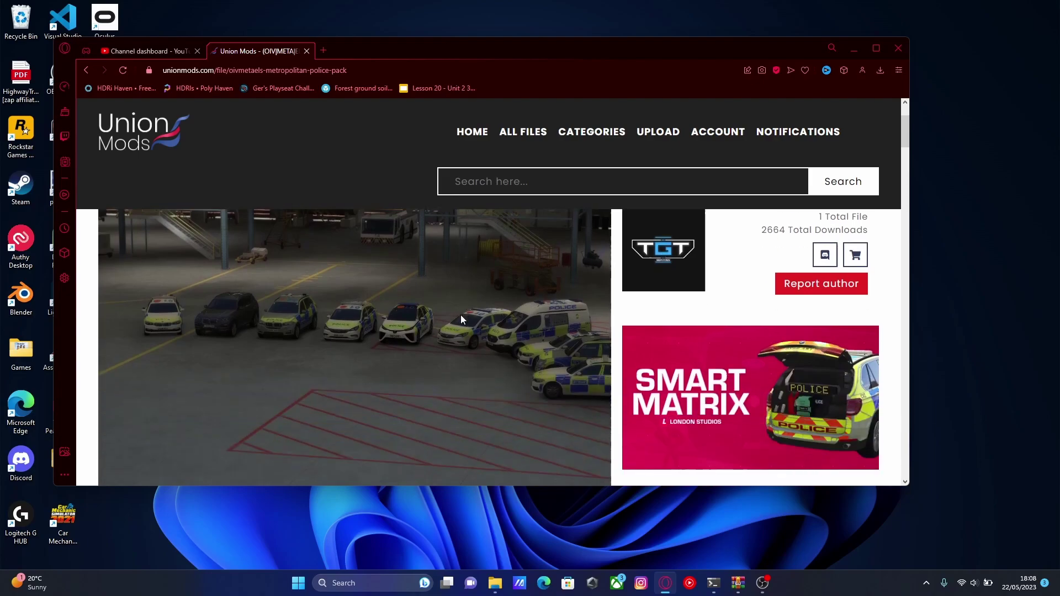
pyautogui.scroll(-5, 459, 309)
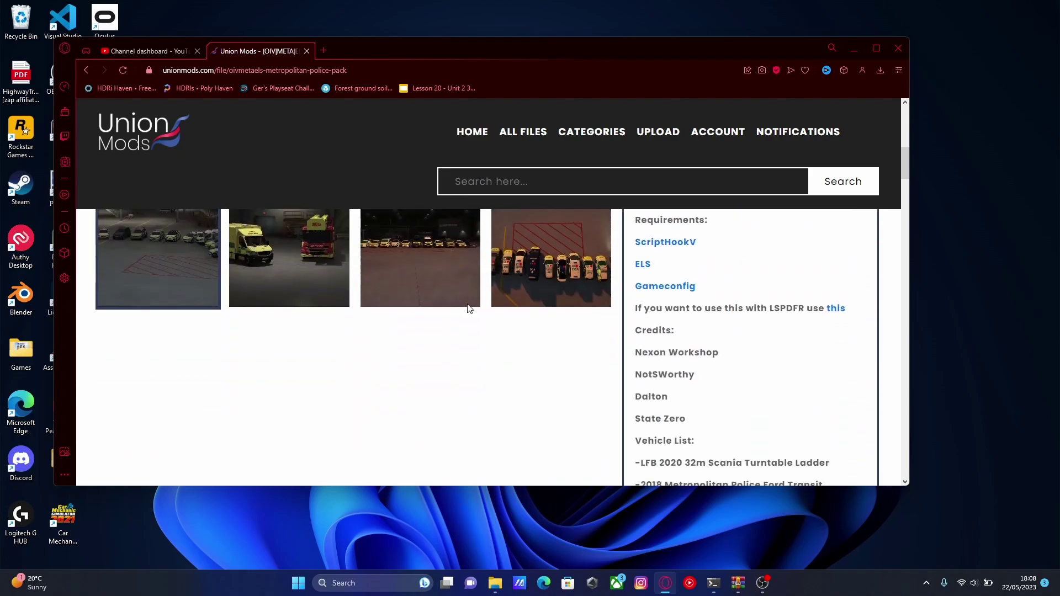
# Open the Metropolitan Police Pack archive from Downloads in WinRAR, dismissing the trial notice
pyautogui.click(852, 48)
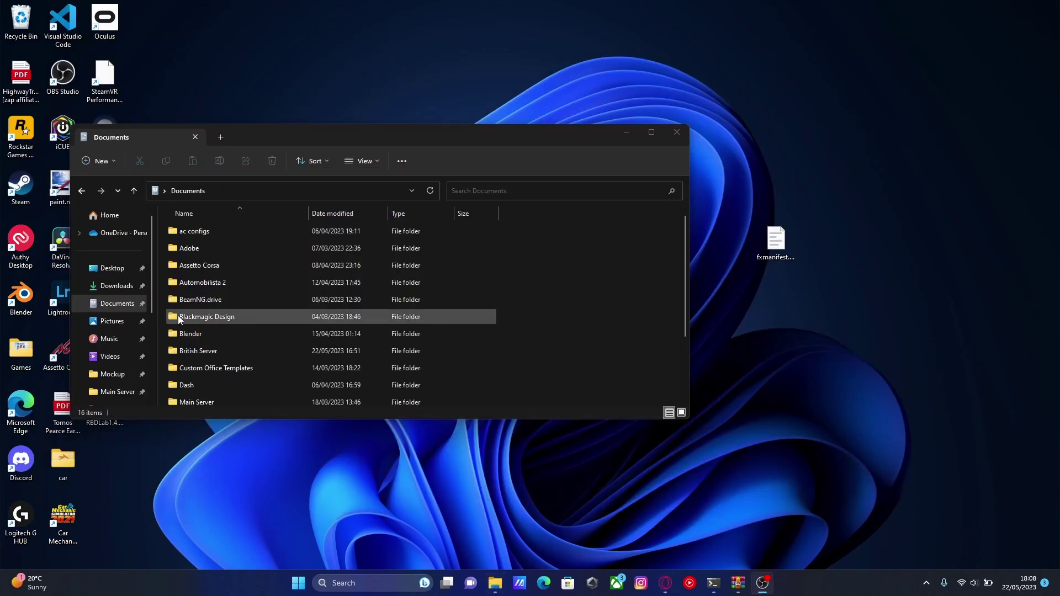
pyautogui.click(117, 285)
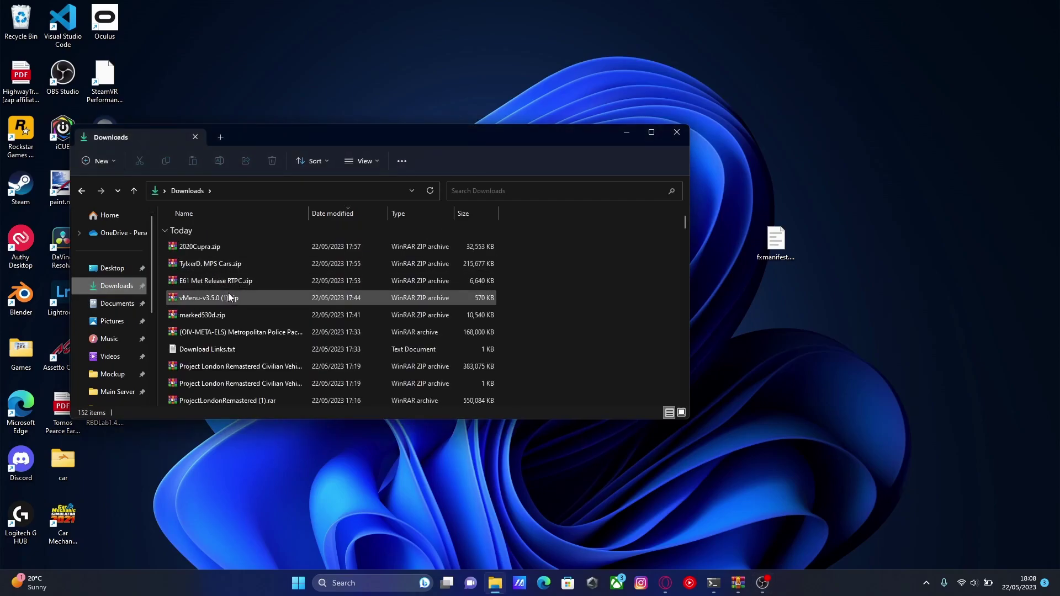
pyautogui.click(316, 335)
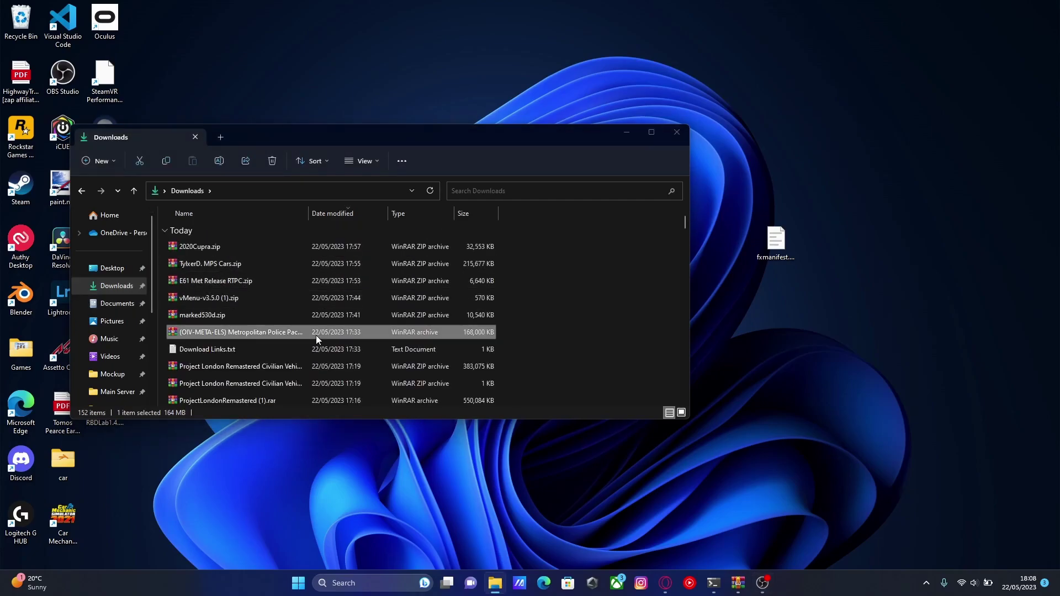
pyautogui.doubleClick(316, 335)
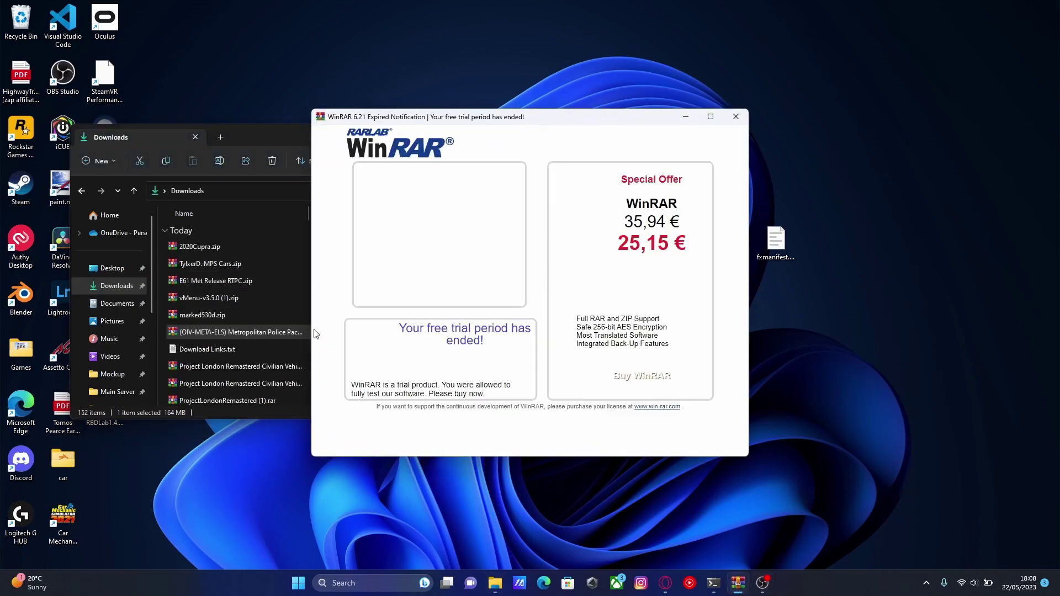
pyautogui.click(745, 121)
# Browse to Documents > British Server > txData > CFXDefaultFiveM_6B8FD3.base > resources in File Explorer
pyautogui.scroll(-1, 91, 383)
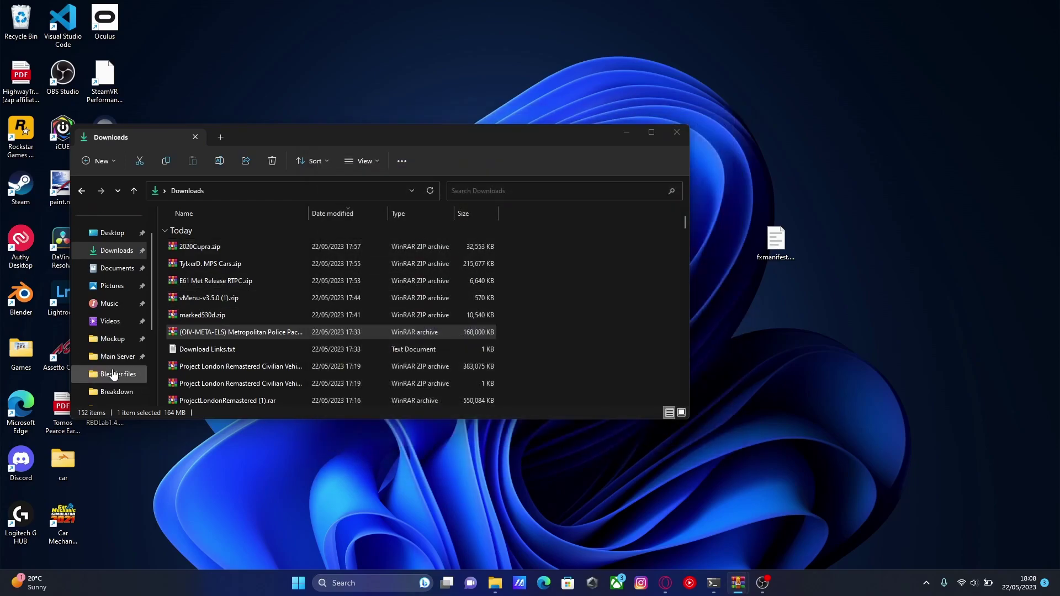
pyautogui.scroll(1, 113, 313)
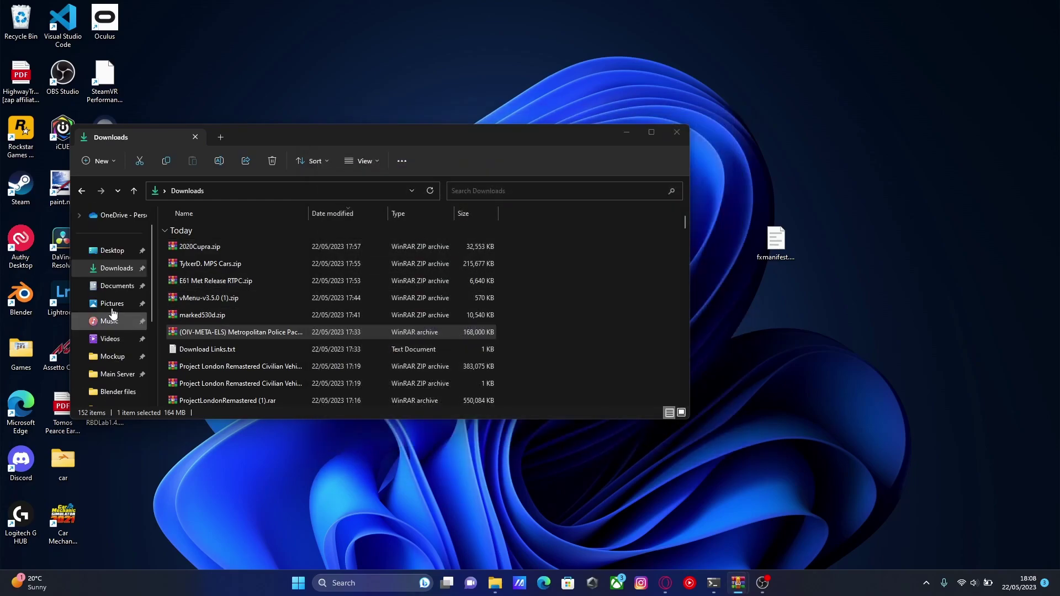
pyautogui.click(114, 286)
pyautogui.scroll(-1, 293, 289)
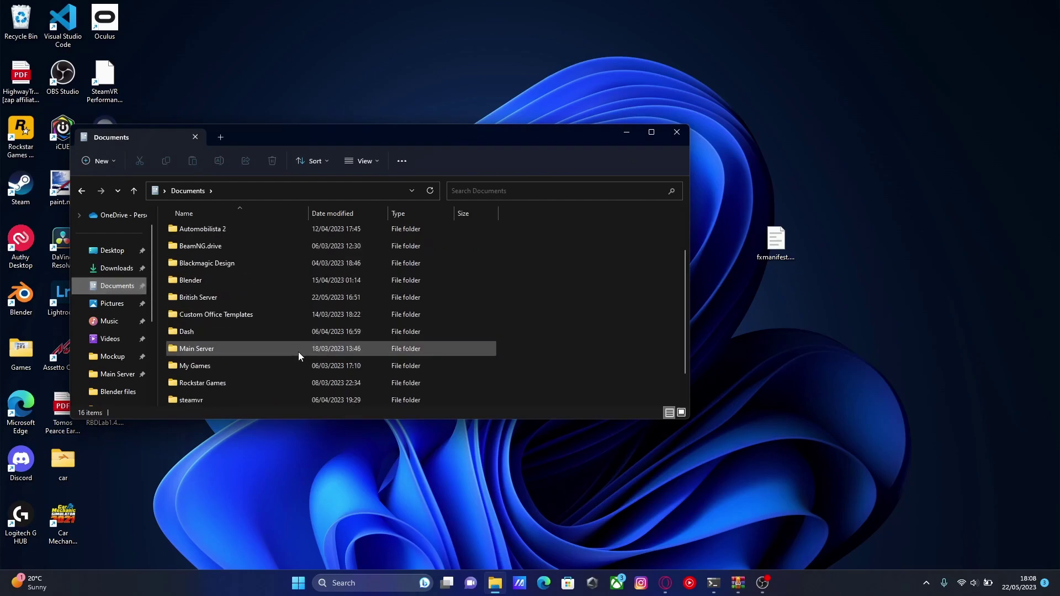
pyautogui.scroll(1, 227, 304)
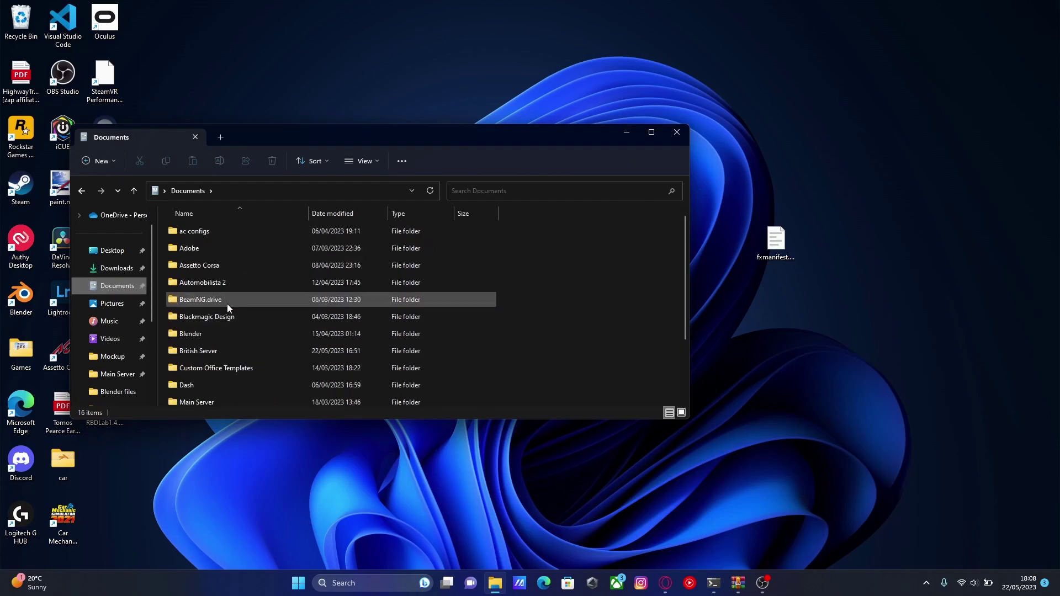
pyautogui.doubleClick(223, 353)
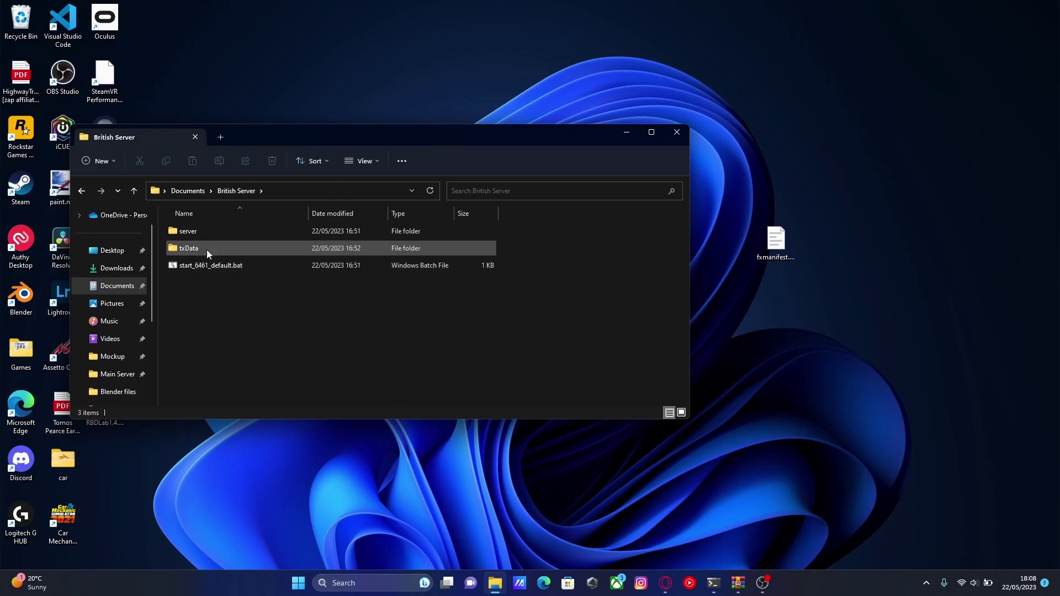
pyautogui.doubleClick(209, 247)
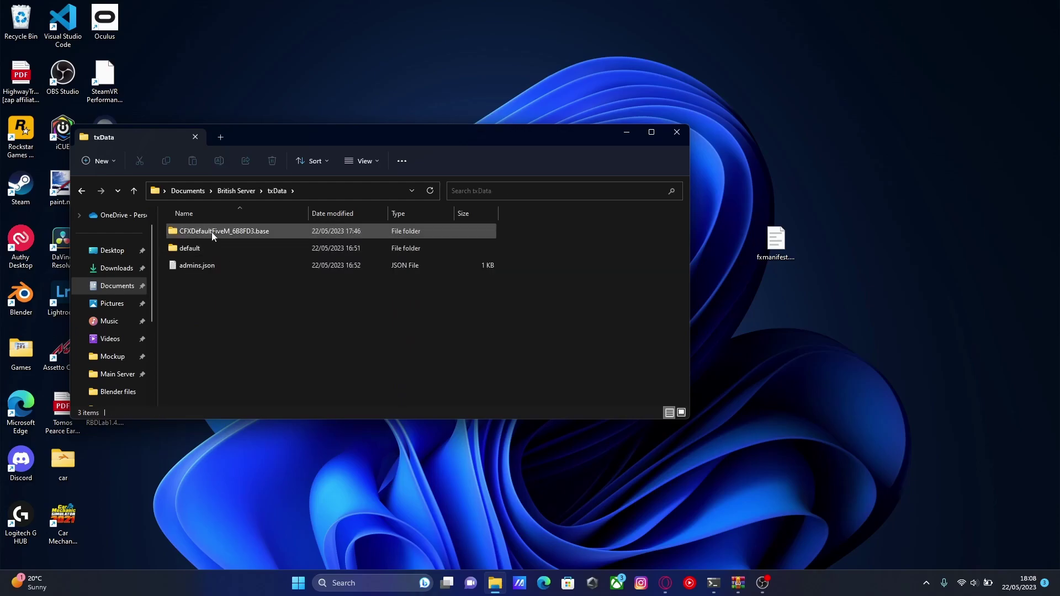
pyautogui.doubleClick(205, 230)
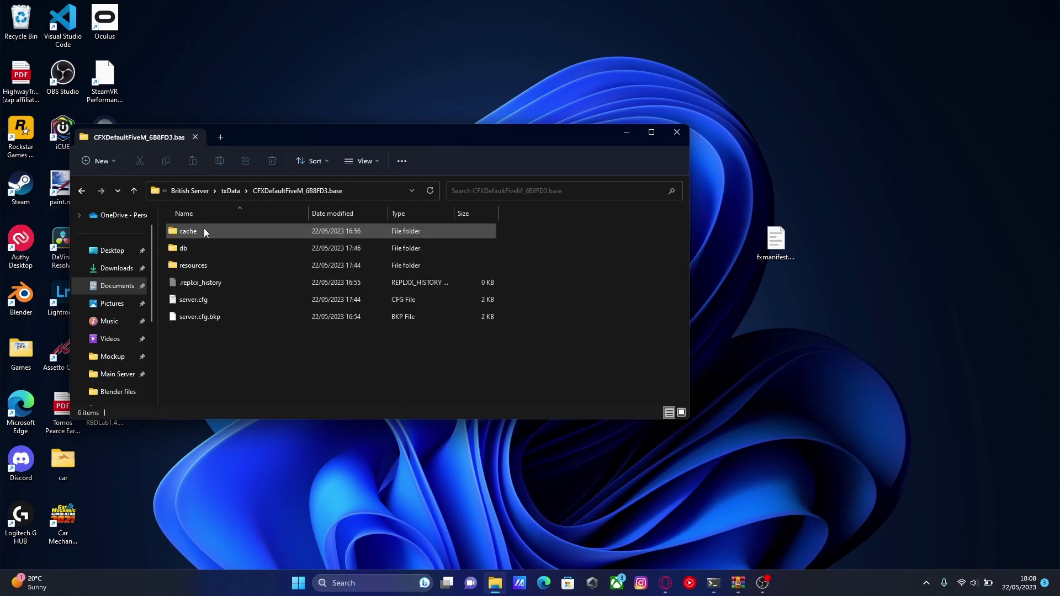
pyautogui.doubleClick(208, 269)
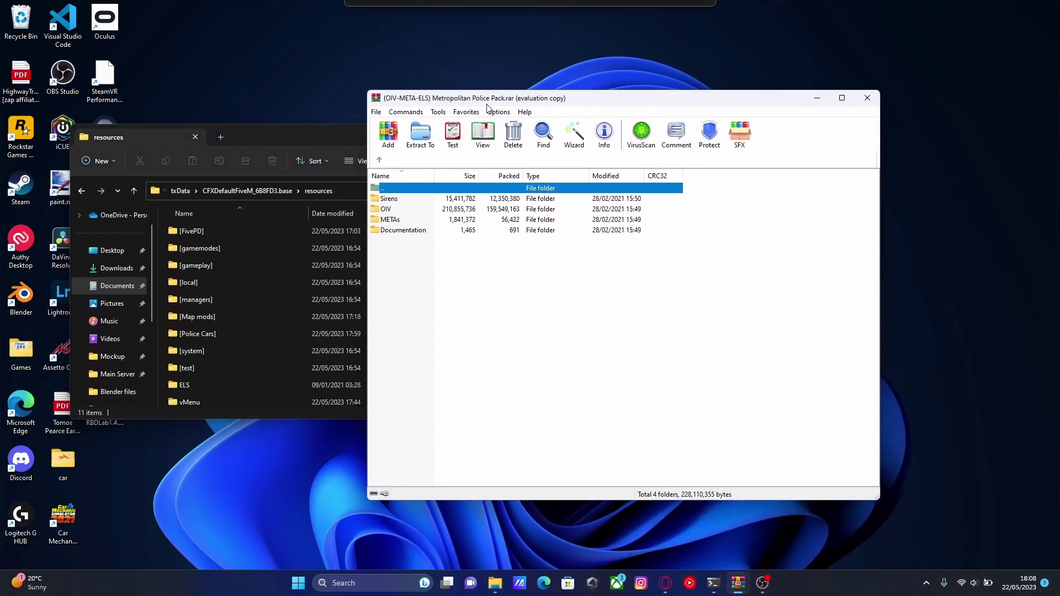
# View Metropolitan Police Vehicle Pack.oiv from the OIV folder and open its content folder
pyautogui.click(619, 462)
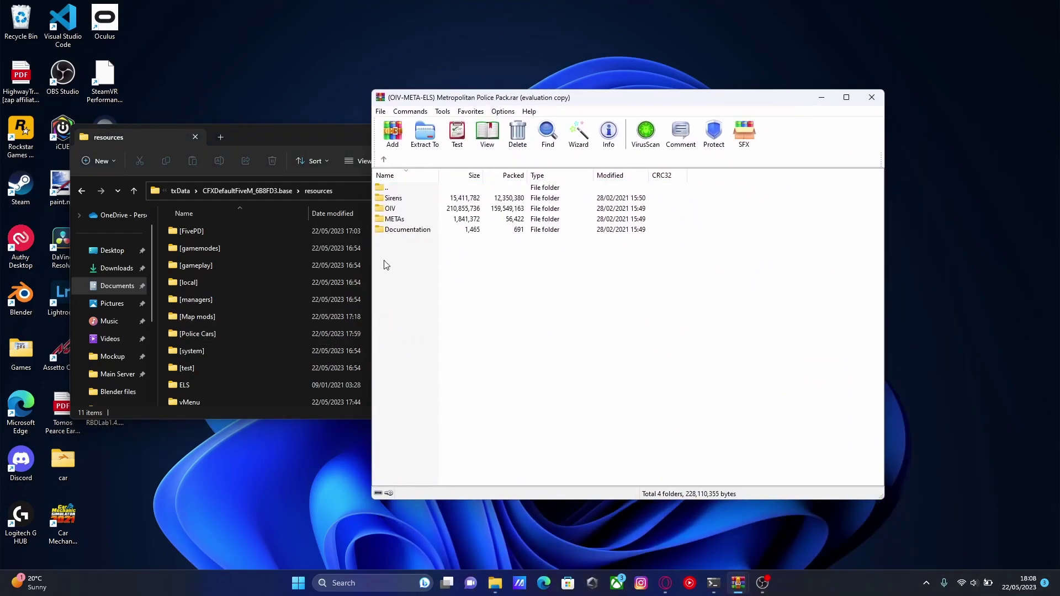
pyautogui.doubleClick(393, 209)
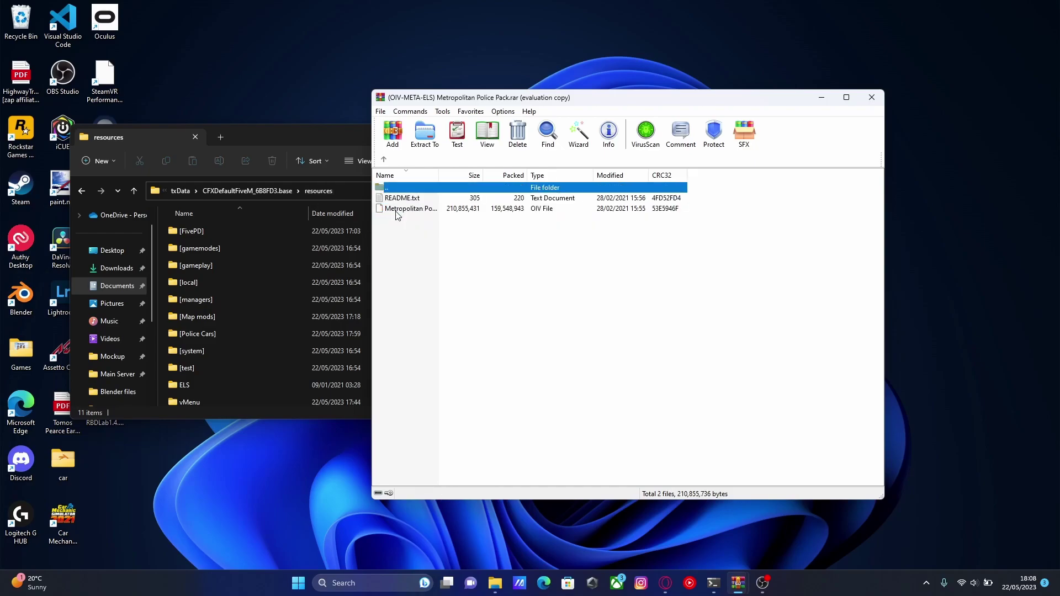
pyautogui.click(426, 210)
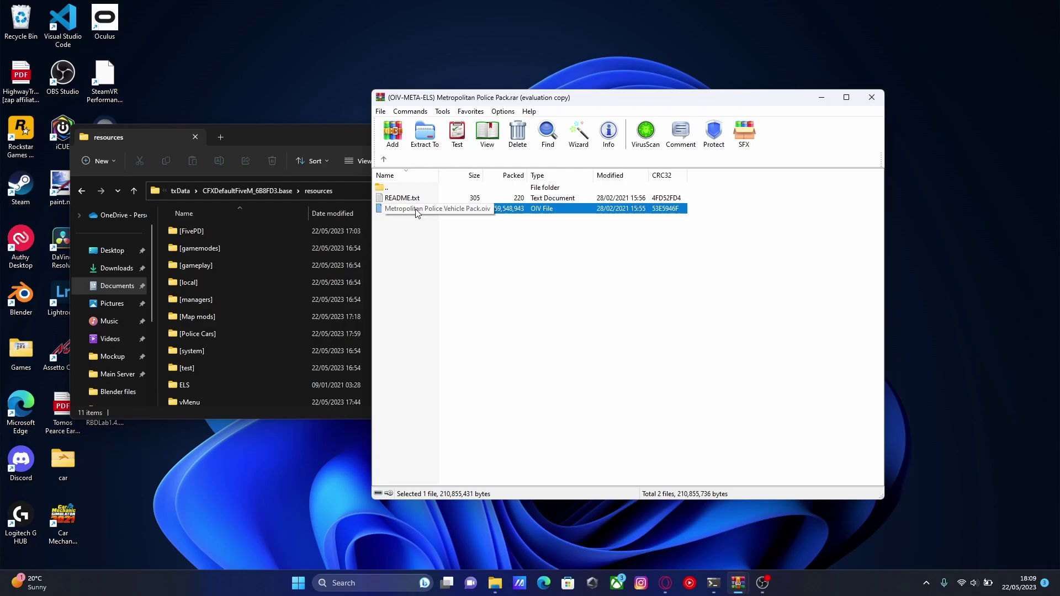
pyautogui.rightClick(417, 215)
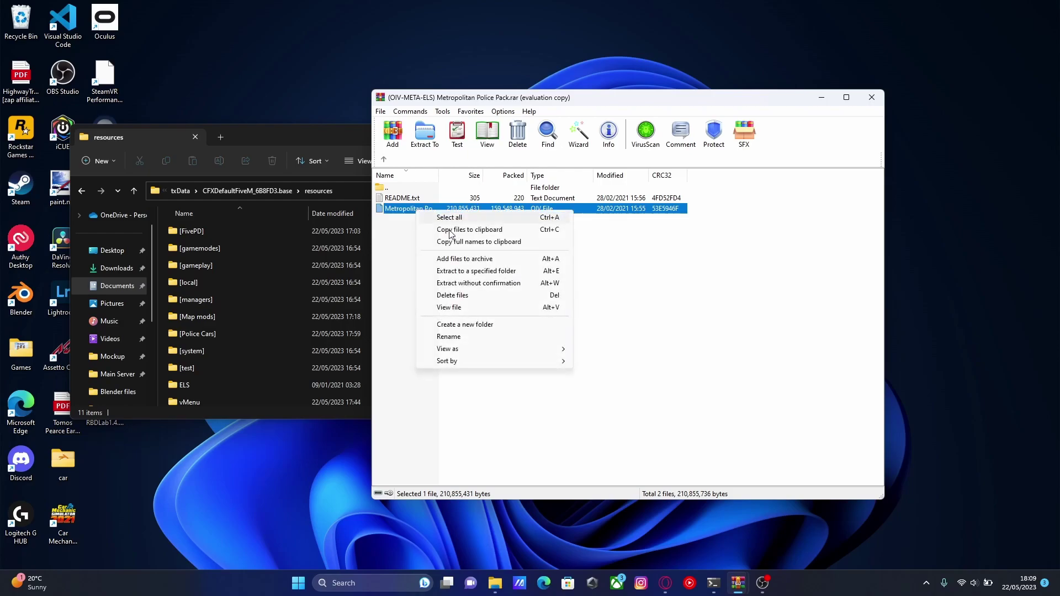
pyautogui.click(458, 308)
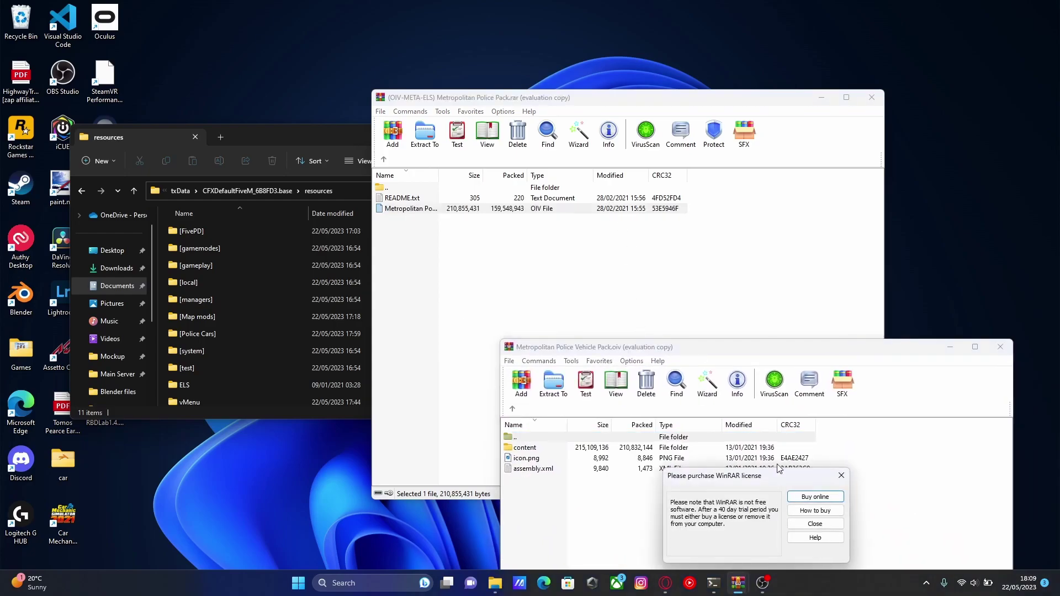
pyautogui.click(842, 475)
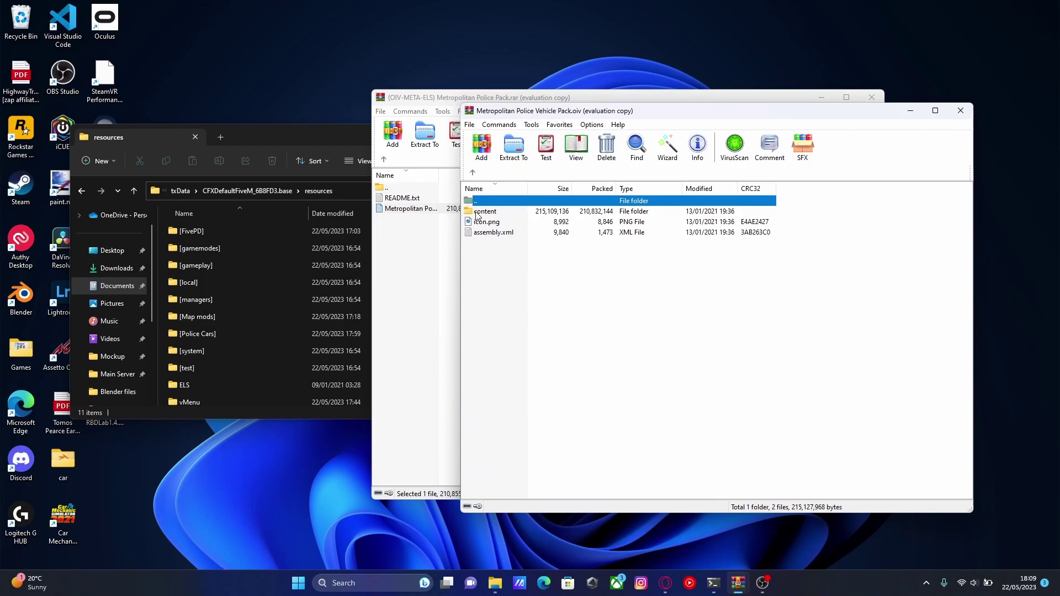
pyautogui.doubleClick(492, 213)
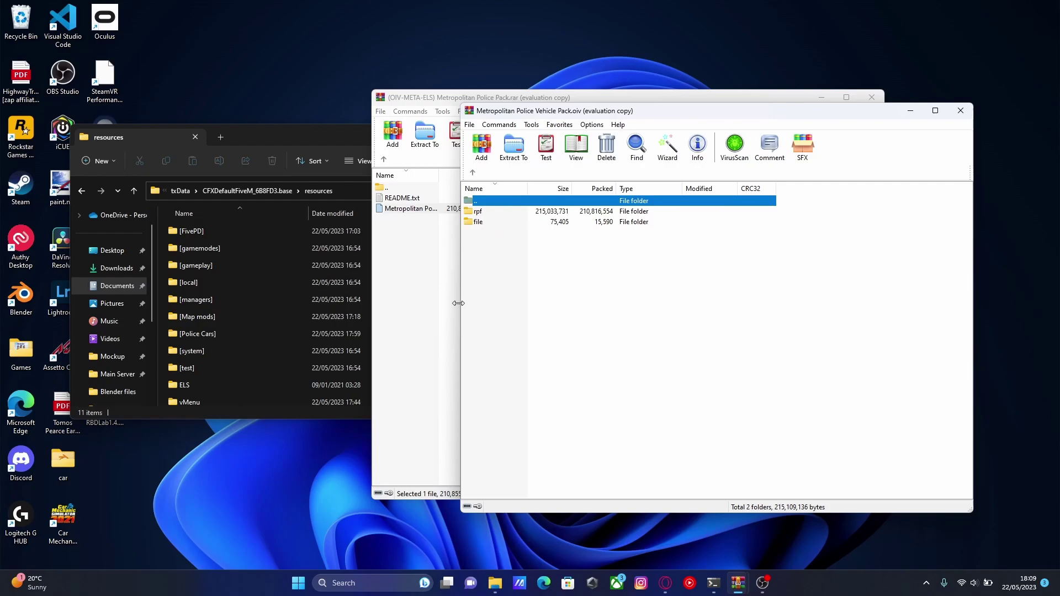
# Create a new folder named Met inside the [Police Cars] resource folder
pyautogui.click(294, 138)
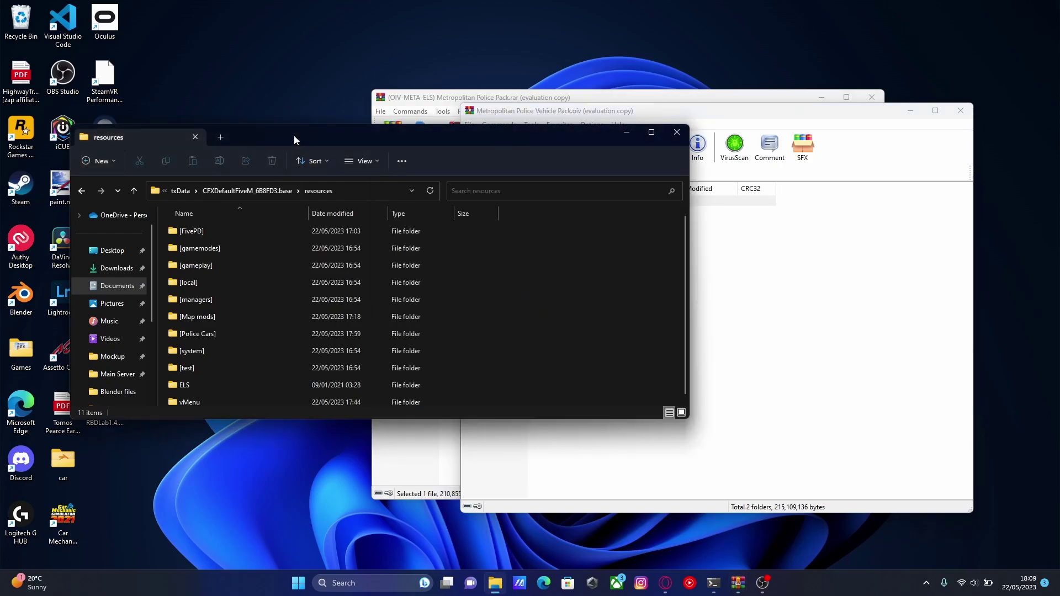
pyautogui.doubleClick(271, 333)
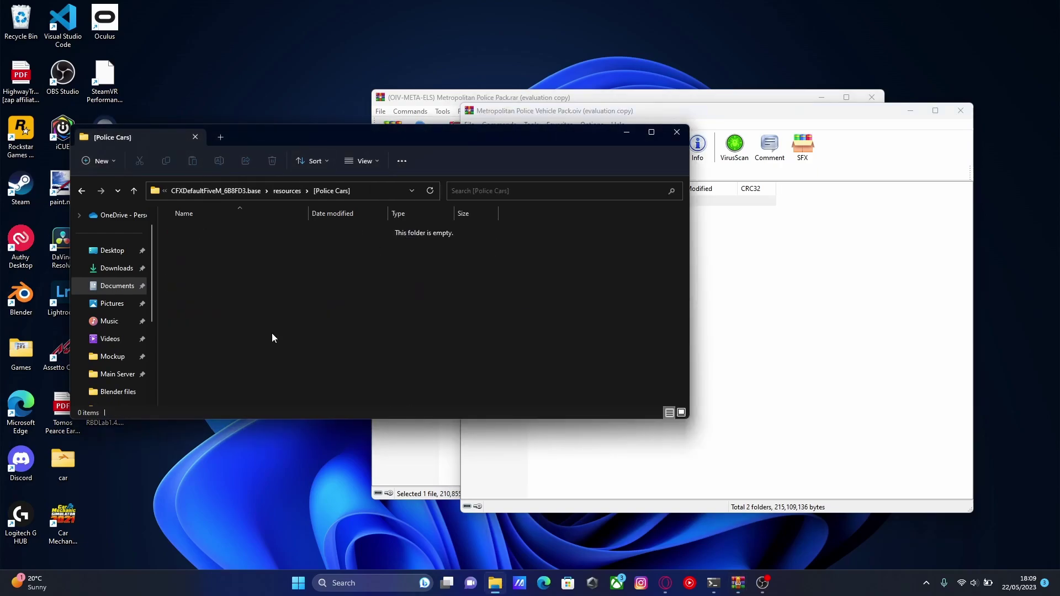
pyautogui.rightClick(288, 278)
pyautogui.moveTo(322, 365)
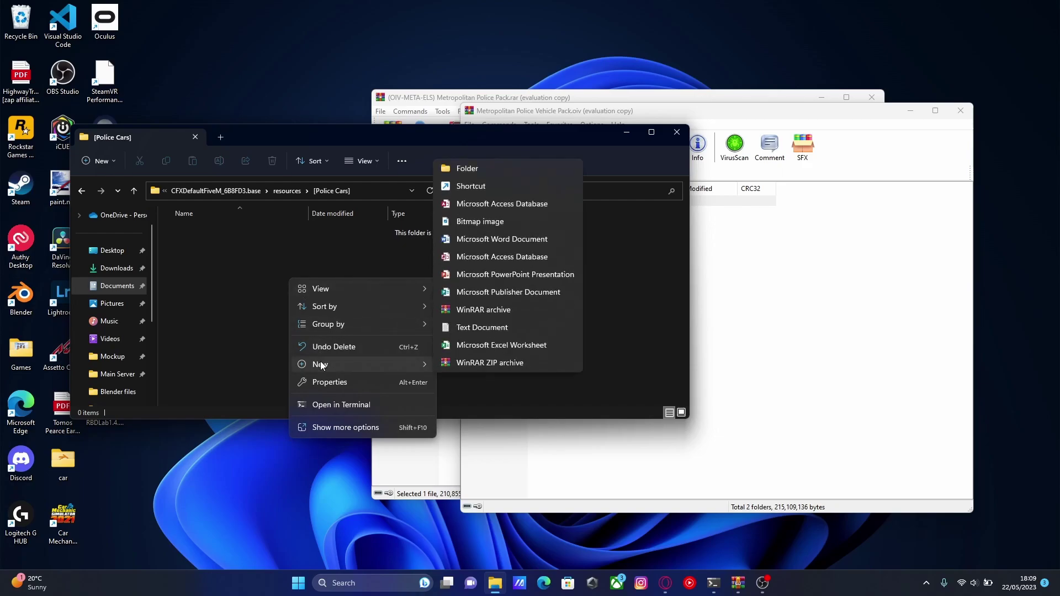
pyautogui.click(473, 170)
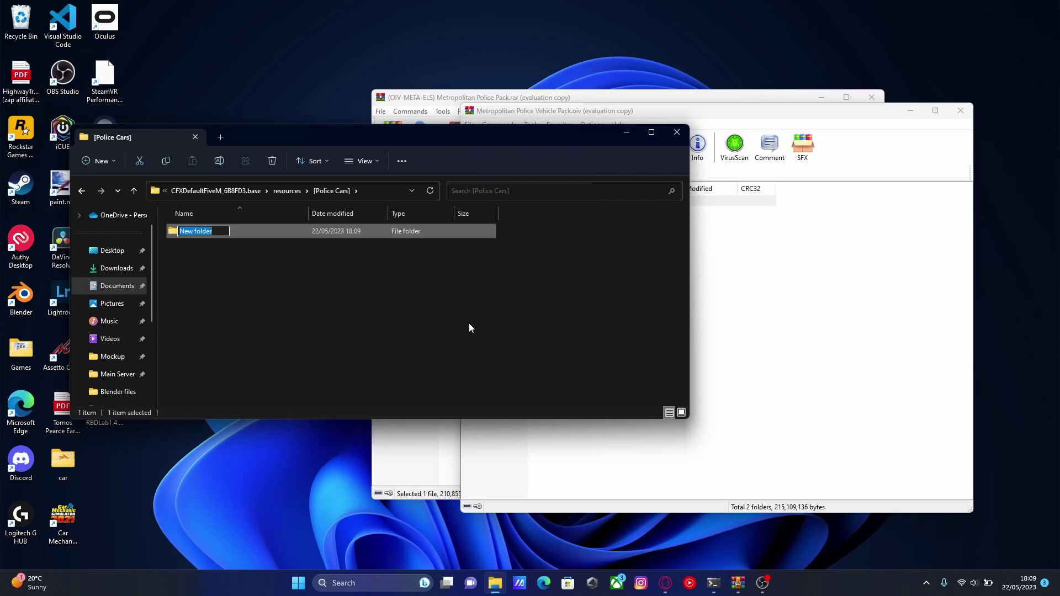
pyautogui.write('Met')
pyautogui.press('Return')
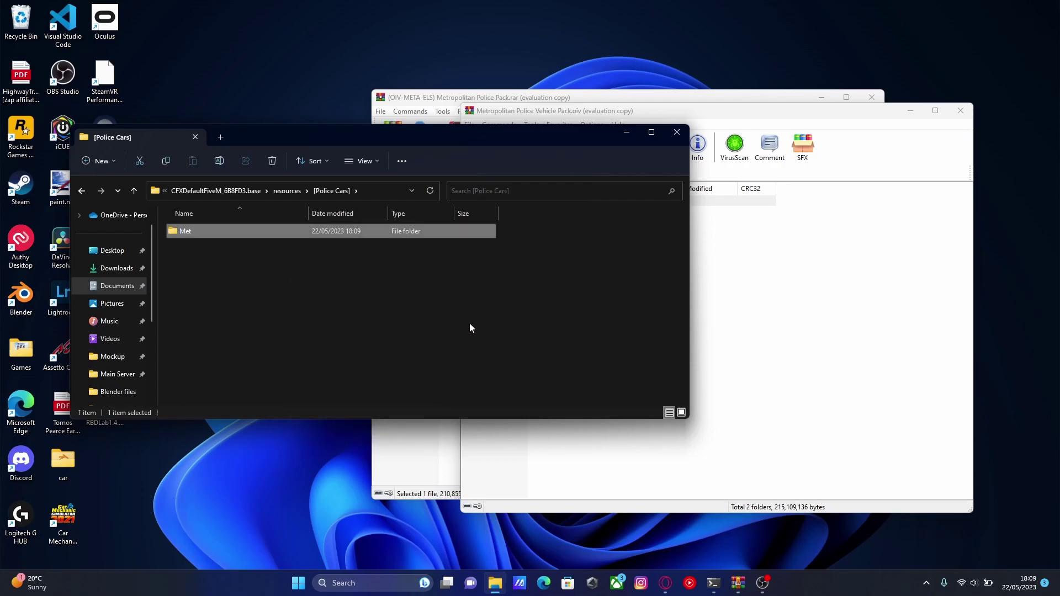
# Inside Met, create a new folder named stream
pyautogui.doubleClick(182, 232)
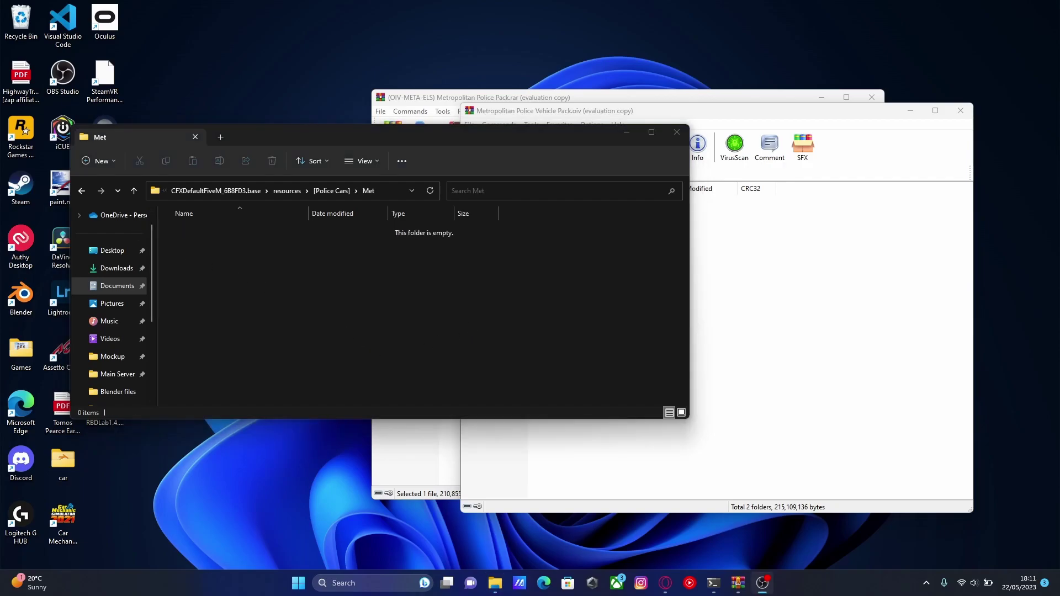
pyautogui.rightClick(243, 280)
pyautogui.moveTo(307, 364)
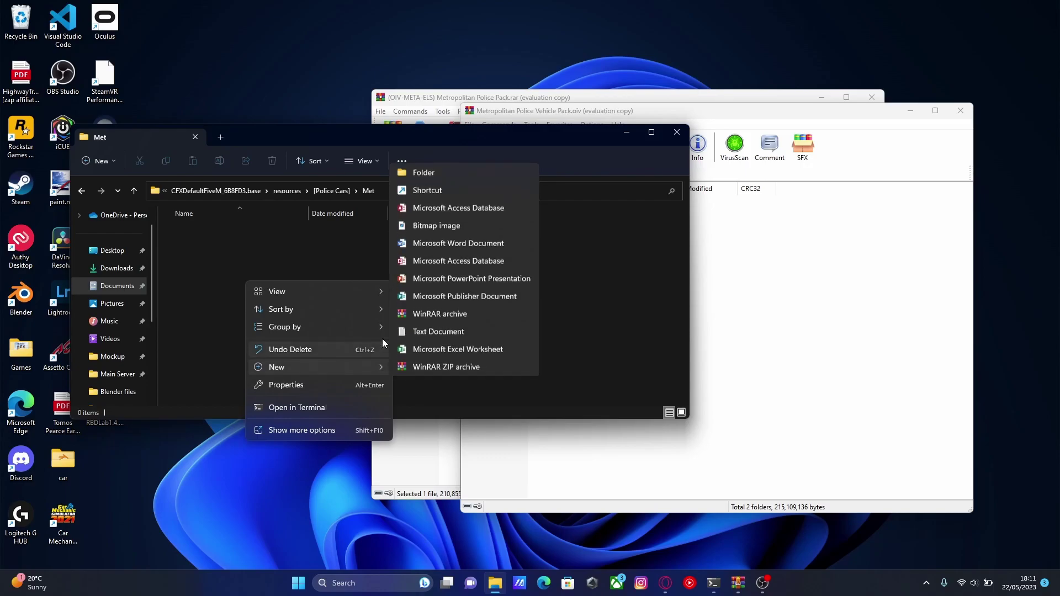
pyautogui.click(480, 173)
pyautogui.write('s')
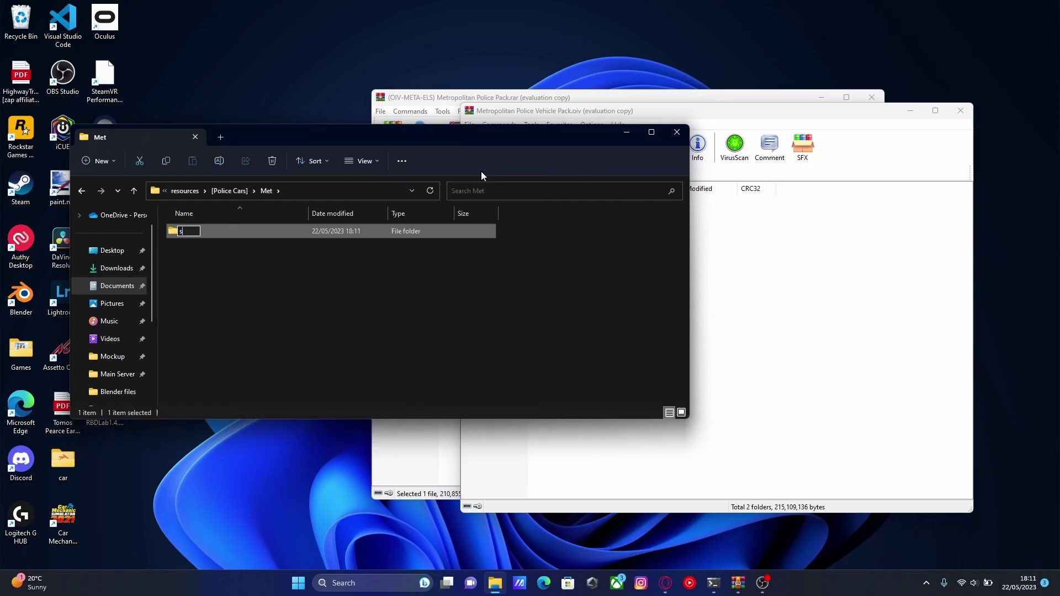
pyautogui.write('tream')
pyautogui.press('Return')
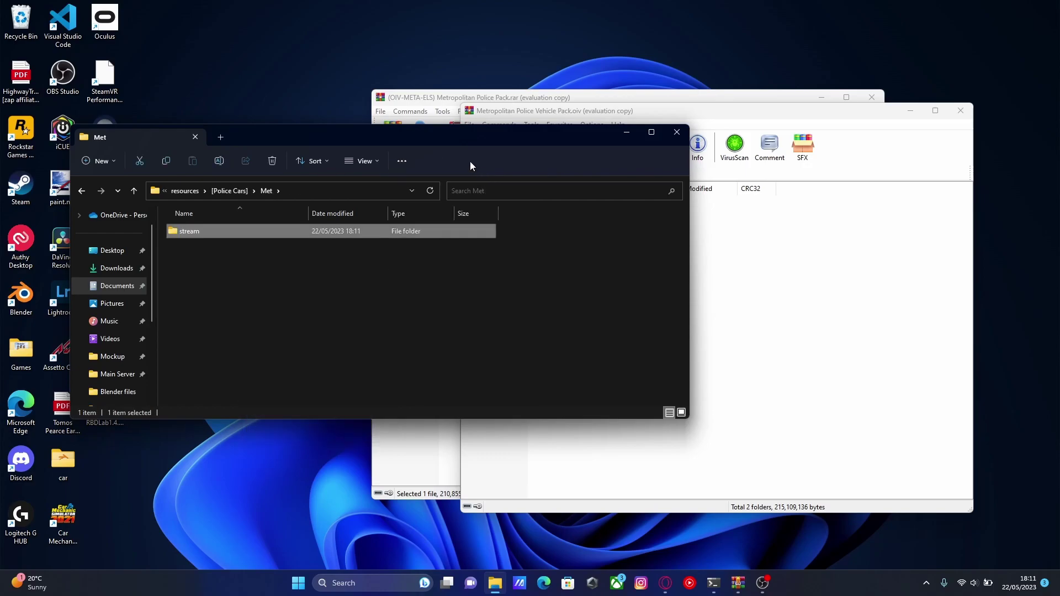
# Open stream, then browse the .oiv archive through rpf > x64 down to dlc.rpf
pyautogui.doubleClick(210, 230)
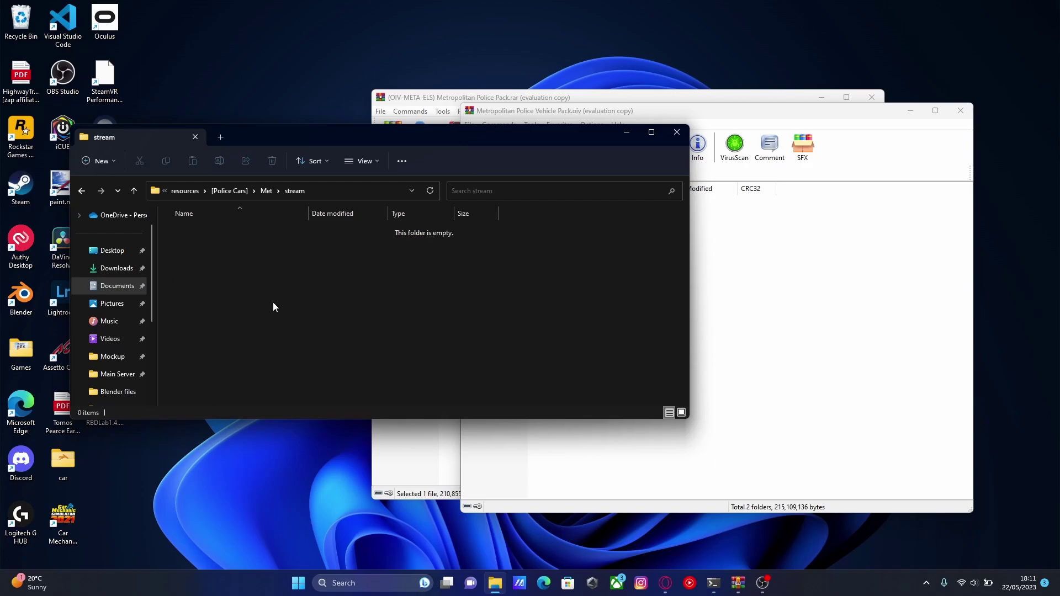
pyautogui.click(869, 312)
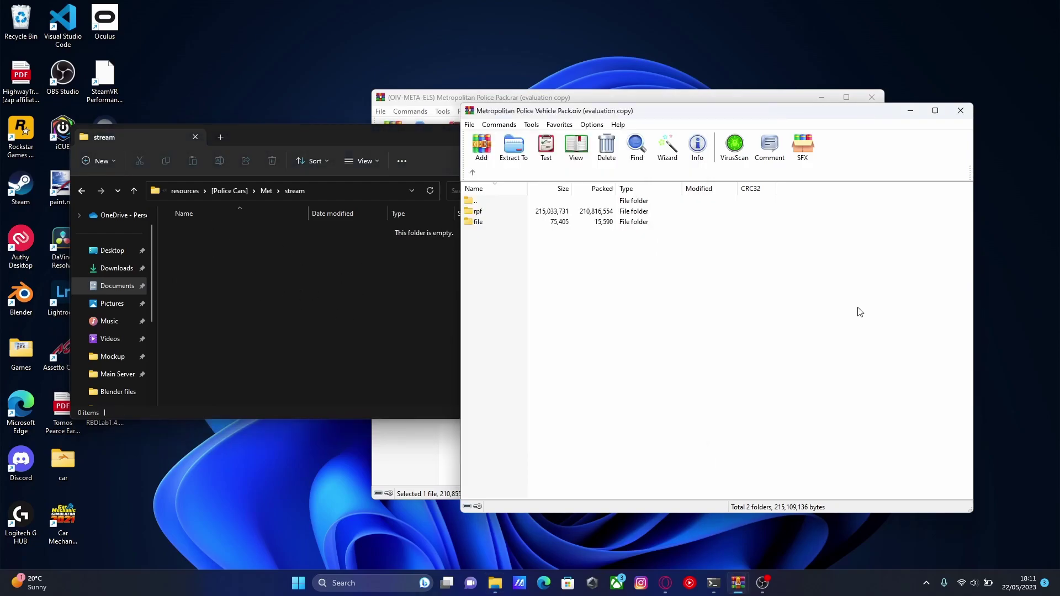
pyautogui.doubleClick(486, 215)
pyautogui.click(489, 214)
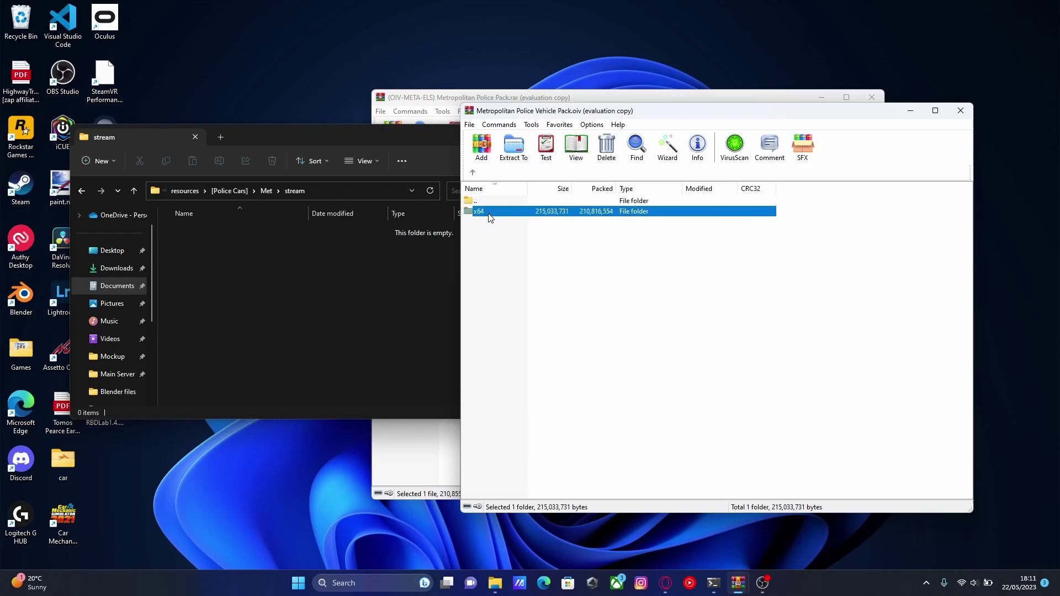
pyautogui.doubleClick(489, 215)
pyautogui.doubleClick(489, 215)
pyautogui.doubleClick(489, 215)
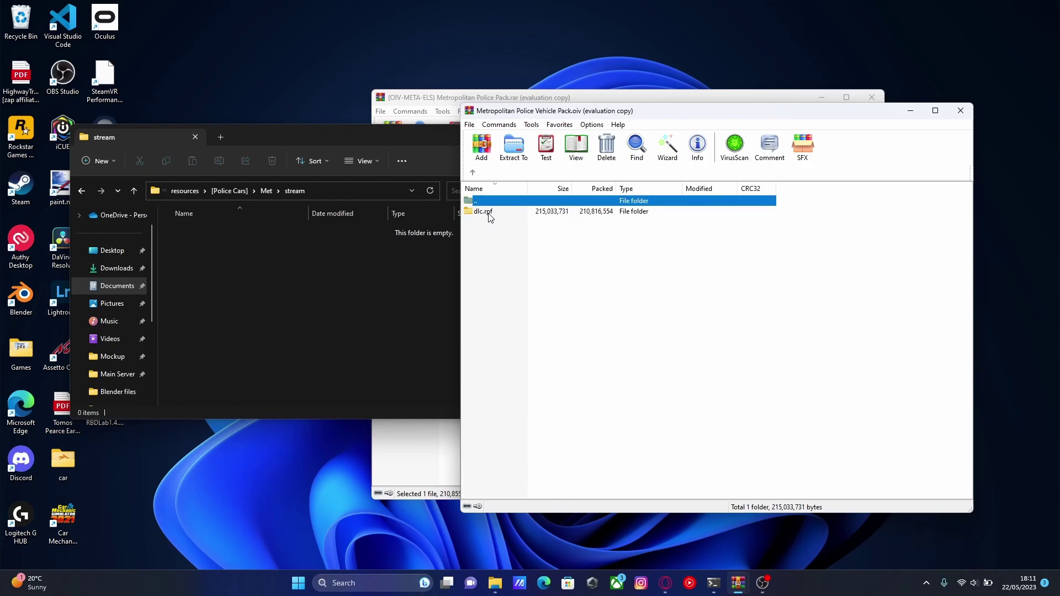
pyautogui.doubleClick(488, 214)
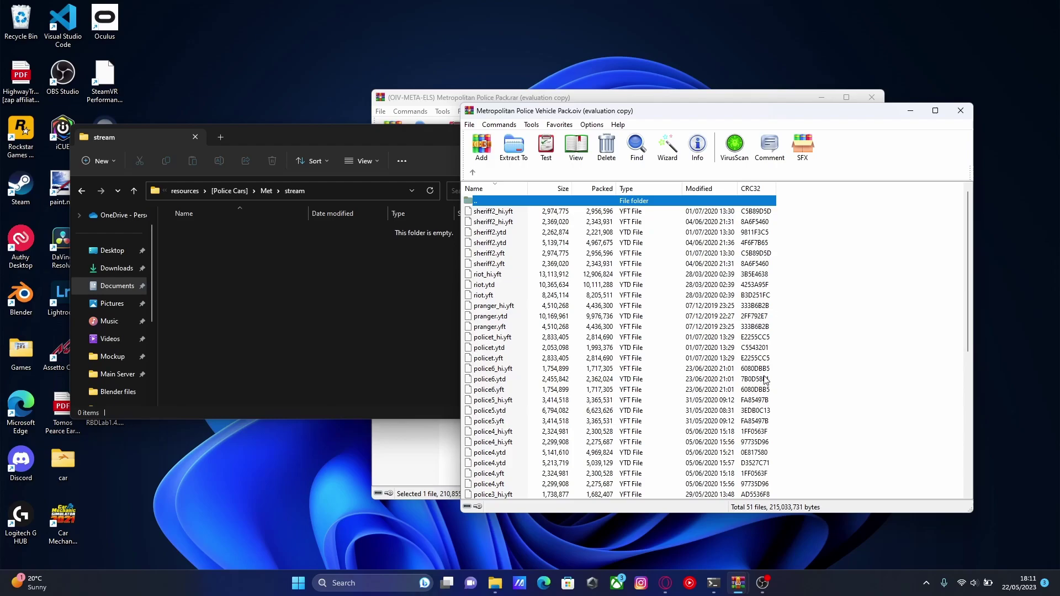
# Extract all 45 .yft and .ytd files from dlc.rpf into stream, replacing duplicates
pyautogui.scroll(-8, 483, 341)
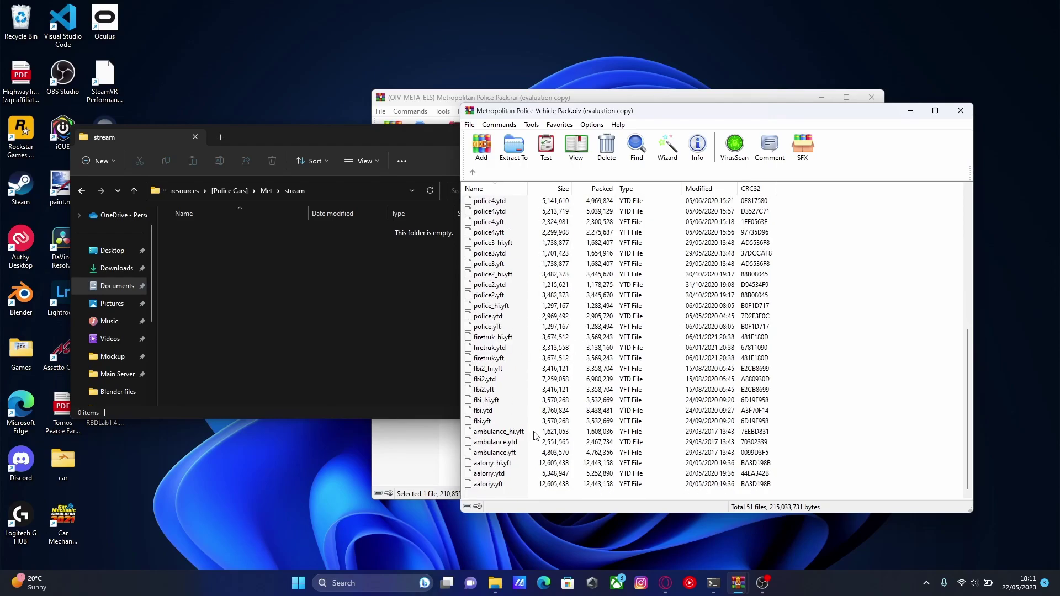
pyautogui.moveTo(633, 497); pyautogui.dragTo(508, 215)
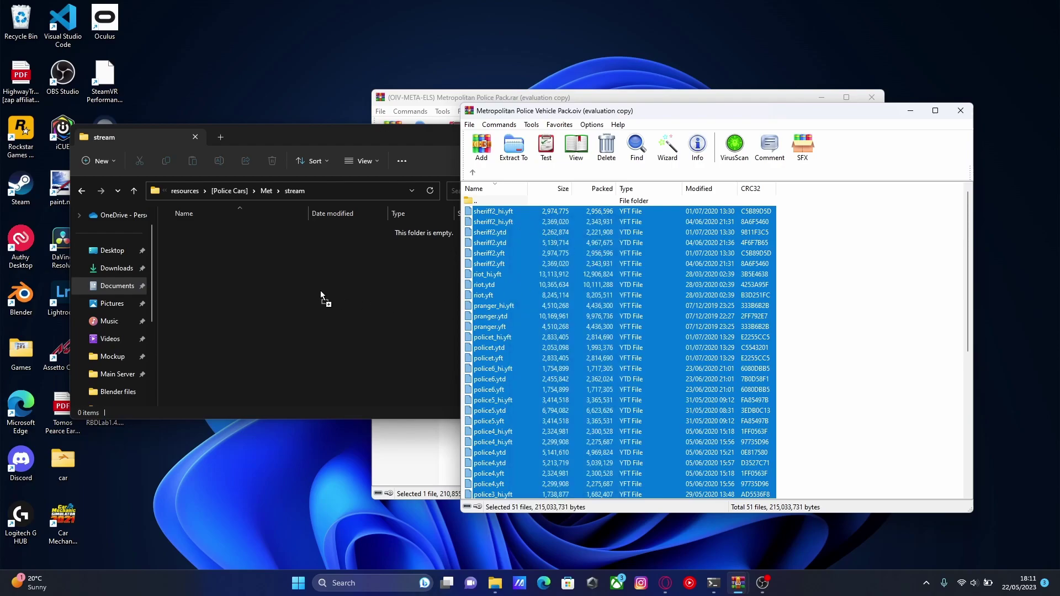
pyautogui.moveTo(320, 291); pyautogui.dragTo(320, 291)
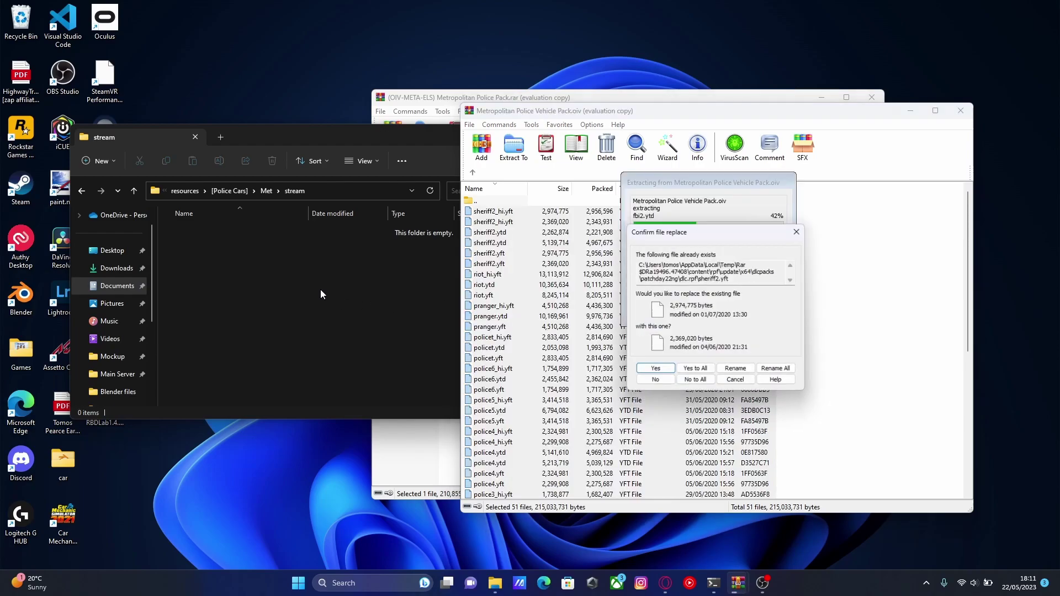
pyautogui.click(697, 371)
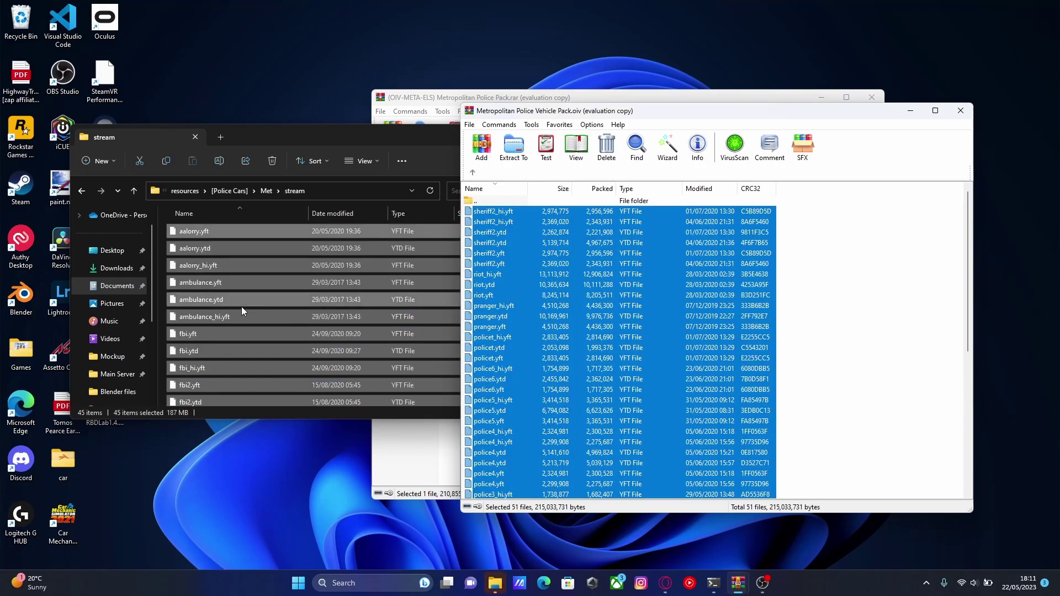
# Go back up from dlc.rpf to the pack's top level showing rpf and file
pyautogui.click(473, 172)
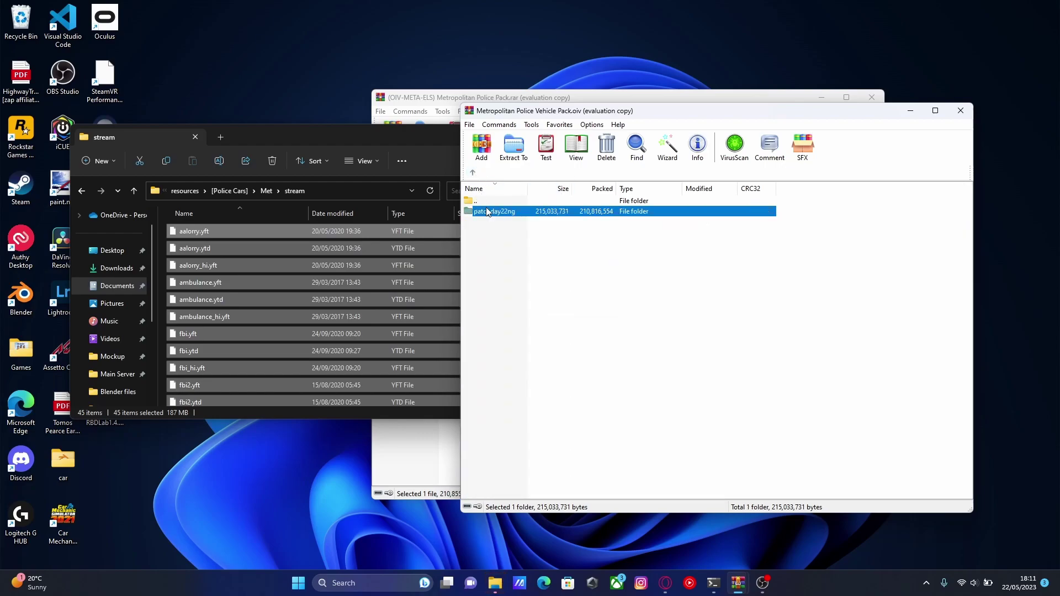
pyautogui.click(473, 173)
pyautogui.click(473, 173)
pyautogui.click(473, 174)
pyautogui.click(473, 174)
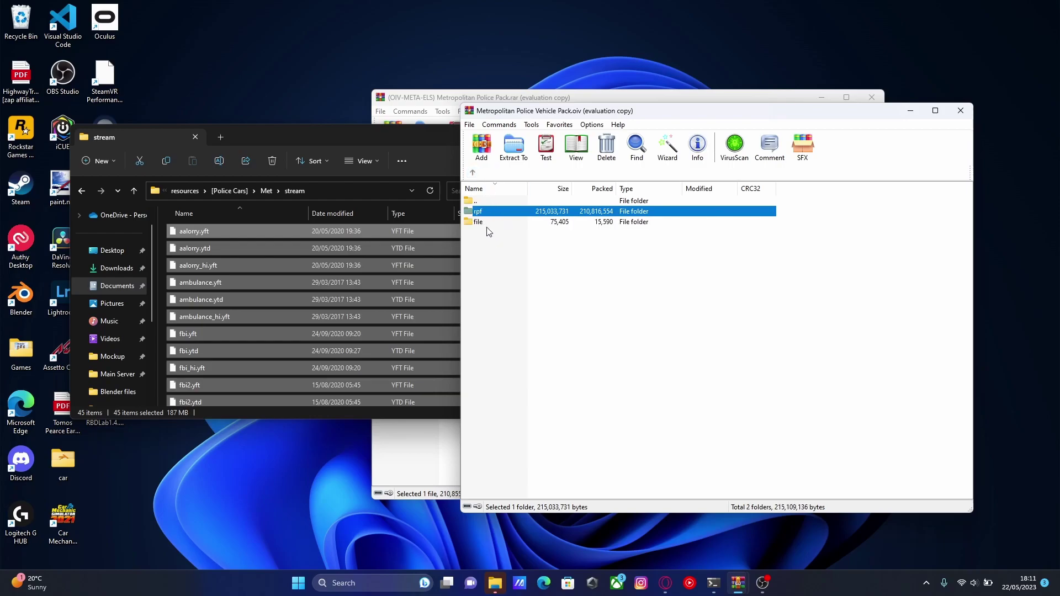
pyautogui.click(502, 244)
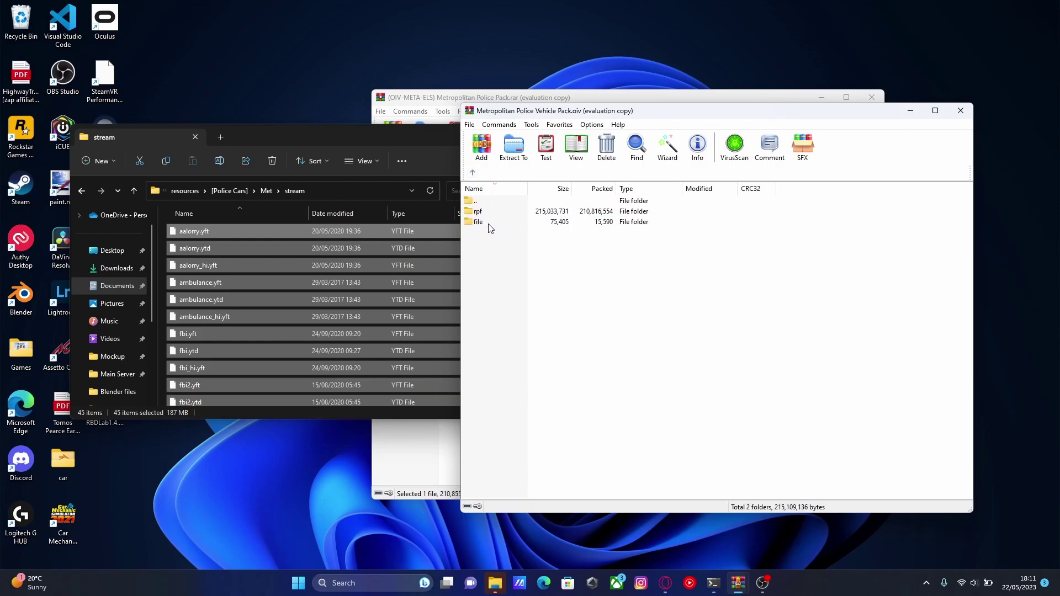
# Open file > els, select the 14 ELS XML files, then return to the top level
pyautogui.doubleClick(487, 224)
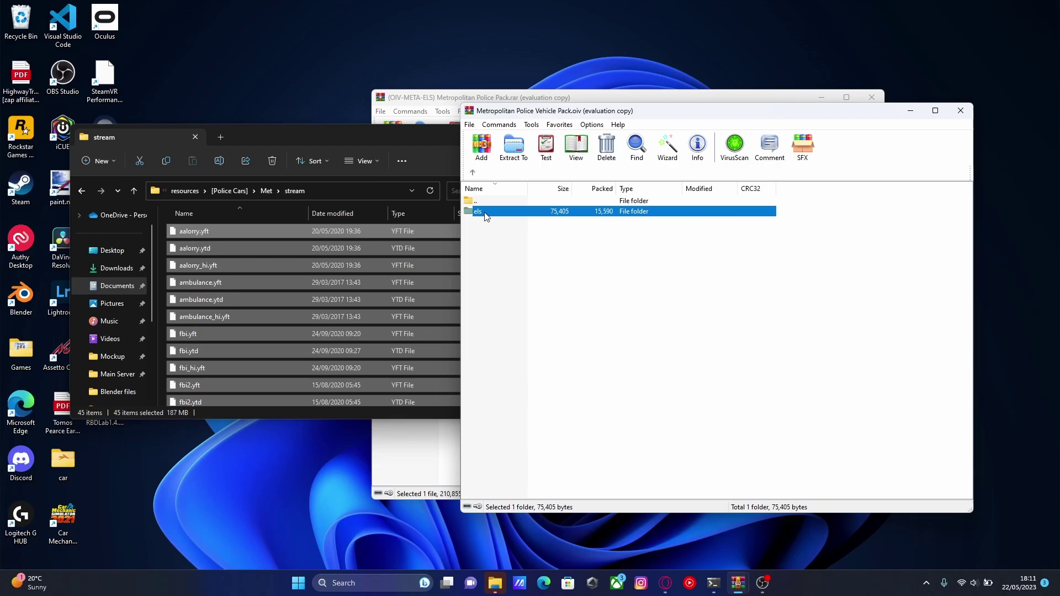
pyautogui.doubleClick(485, 212)
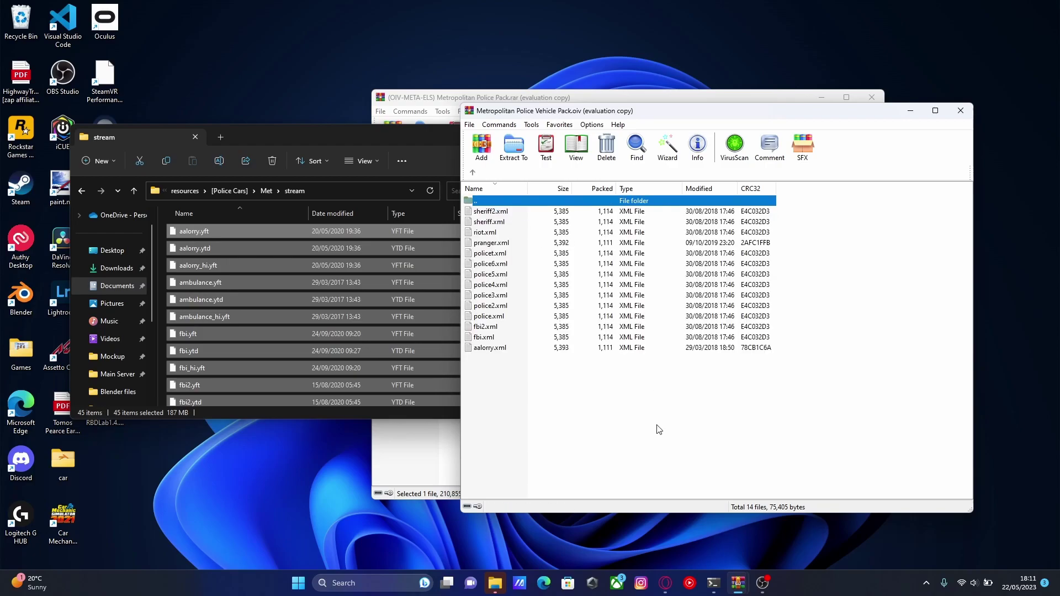
pyautogui.moveTo(649, 431); pyautogui.dragTo(522, 209)
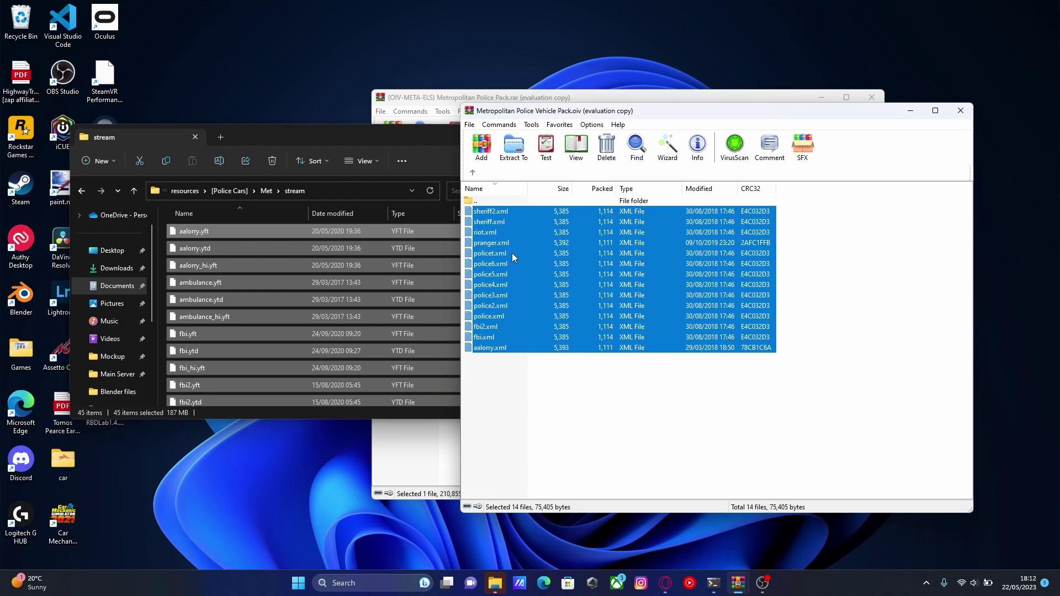
pyautogui.click(472, 175)
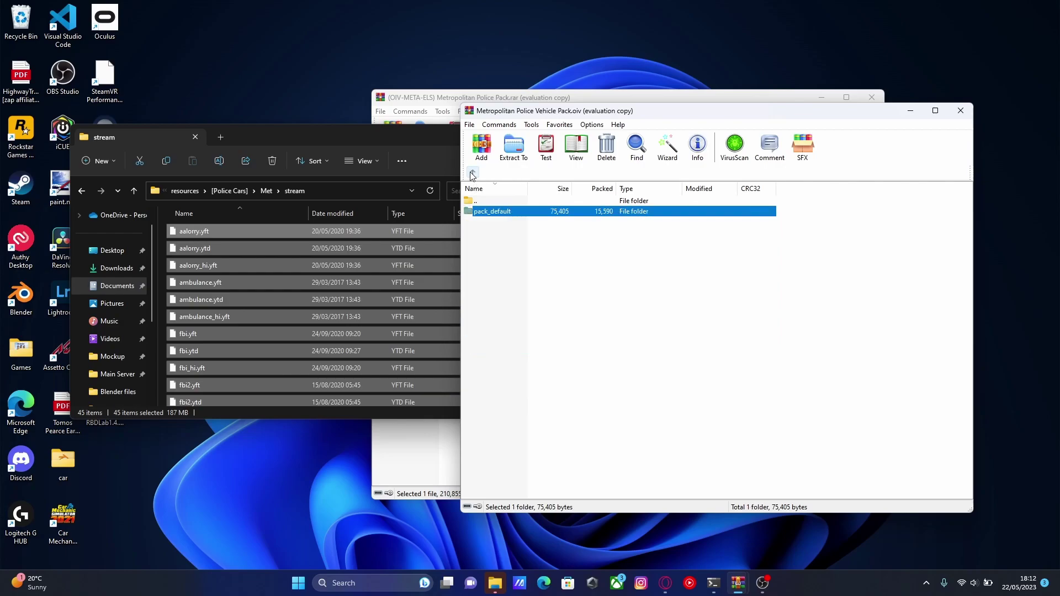
pyautogui.click(472, 175)
pyautogui.click(472, 174)
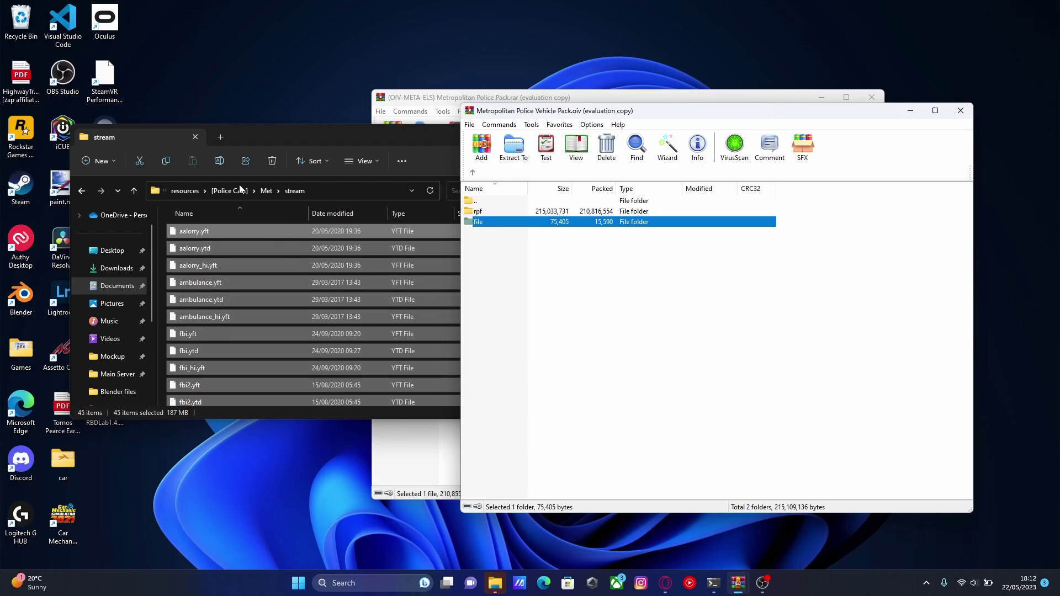
# Minimize both WinRAR windows and drag fxmanifest.lua from the desktop into the Met folder
pyautogui.click(269, 190)
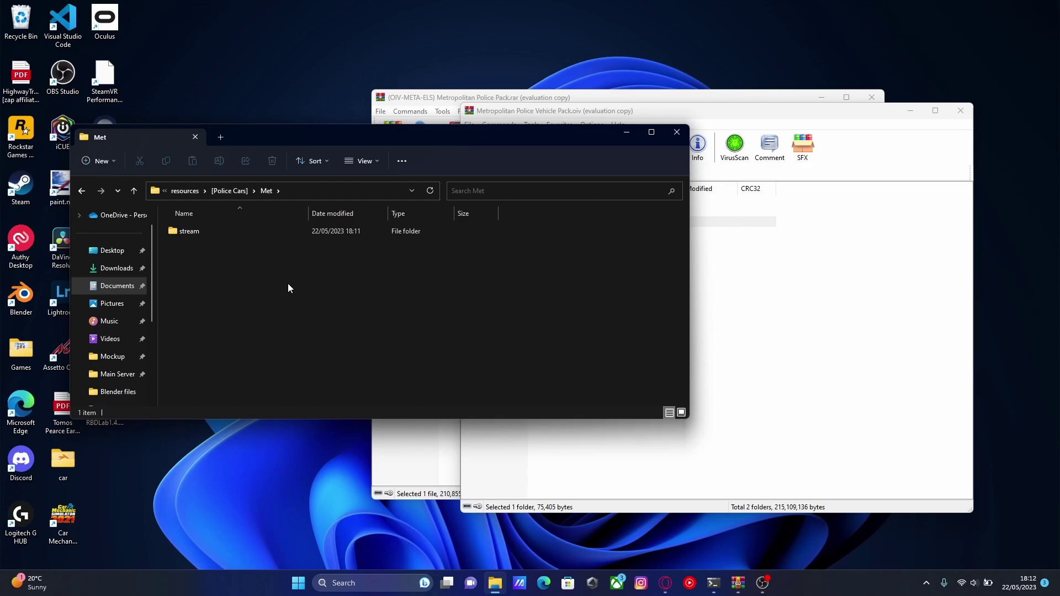
pyautogui.click(853, 314)
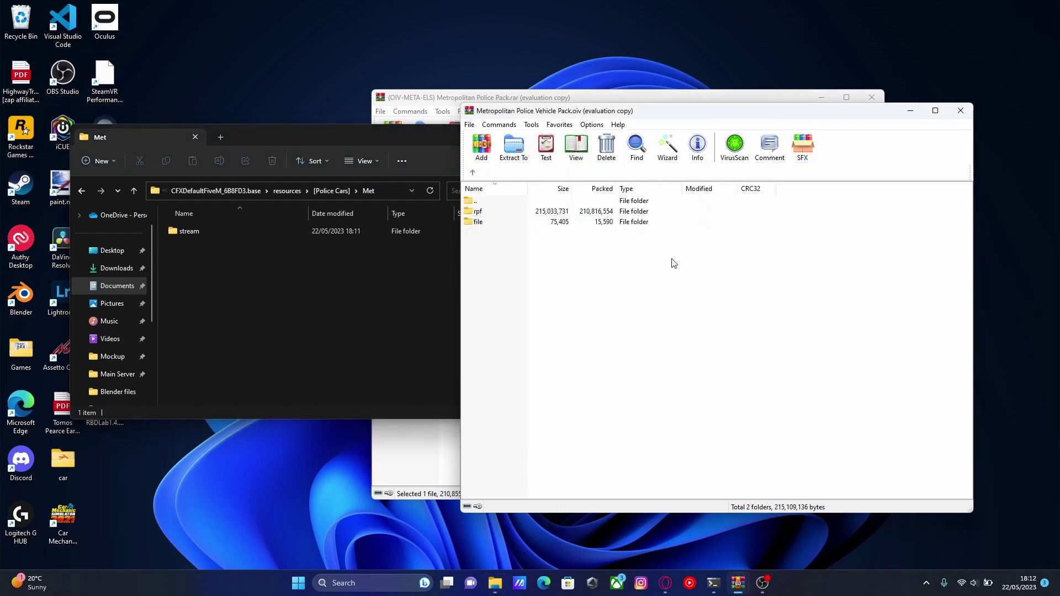
pyautogui.click(910, 110)
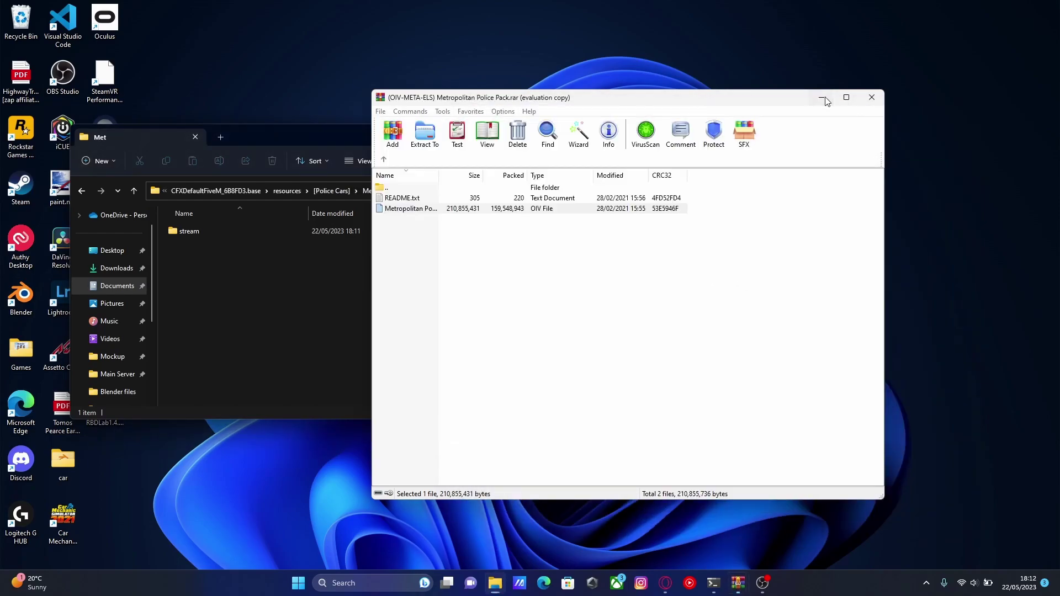
pyautogui.click(822, 99)
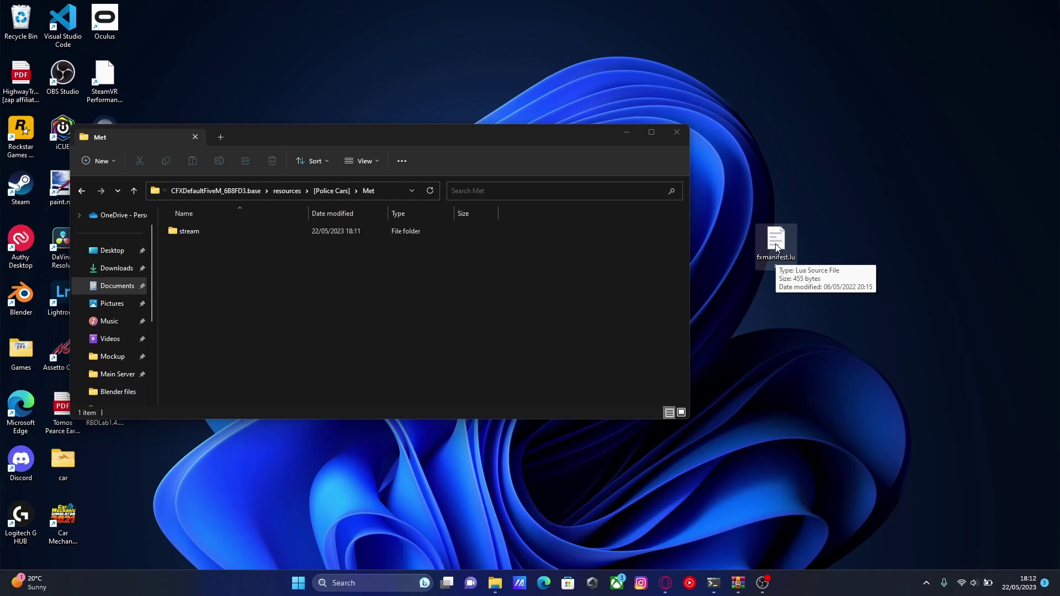
pyautogui.moveTo(776, 248); pyautogui.dragTo(220, 274)
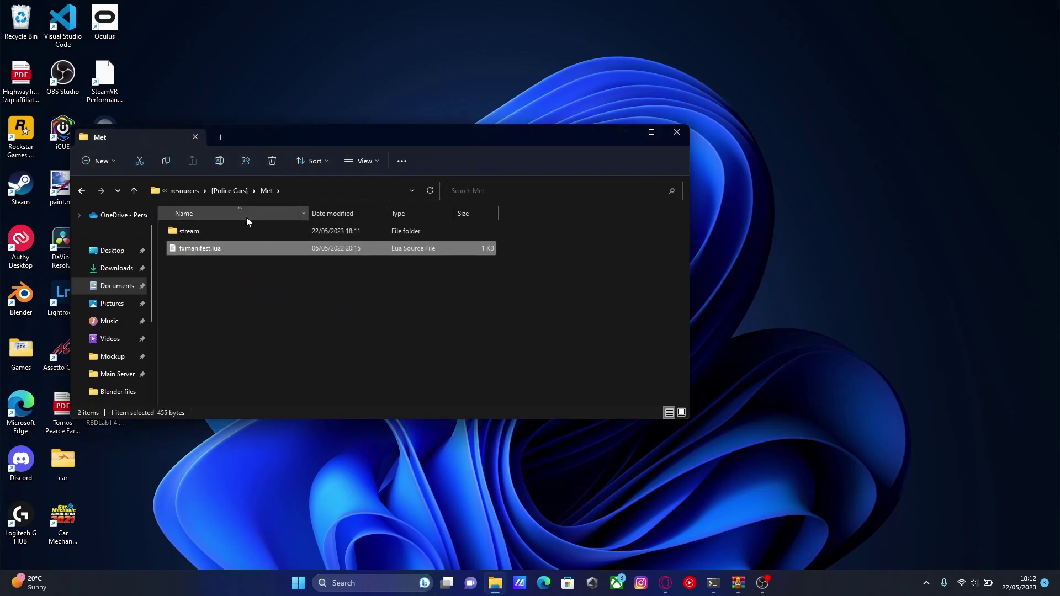
pyautogui.click(349, 306)
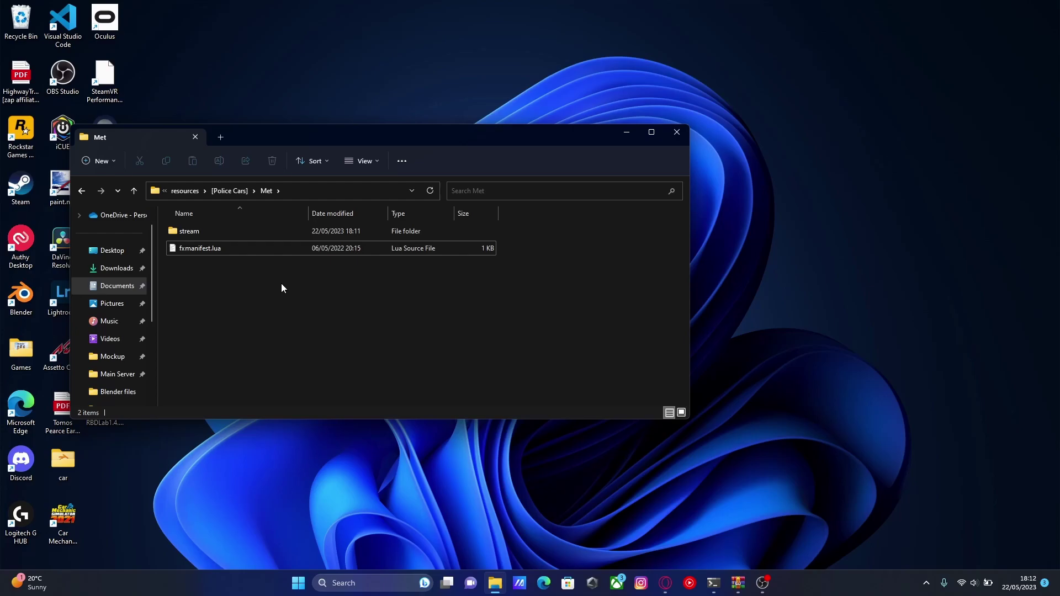
# Switch to the .oiv archive window and back out of it to close Metropolitan Police Vehicle Pack.oiv
pyautogui.click(738, 583)
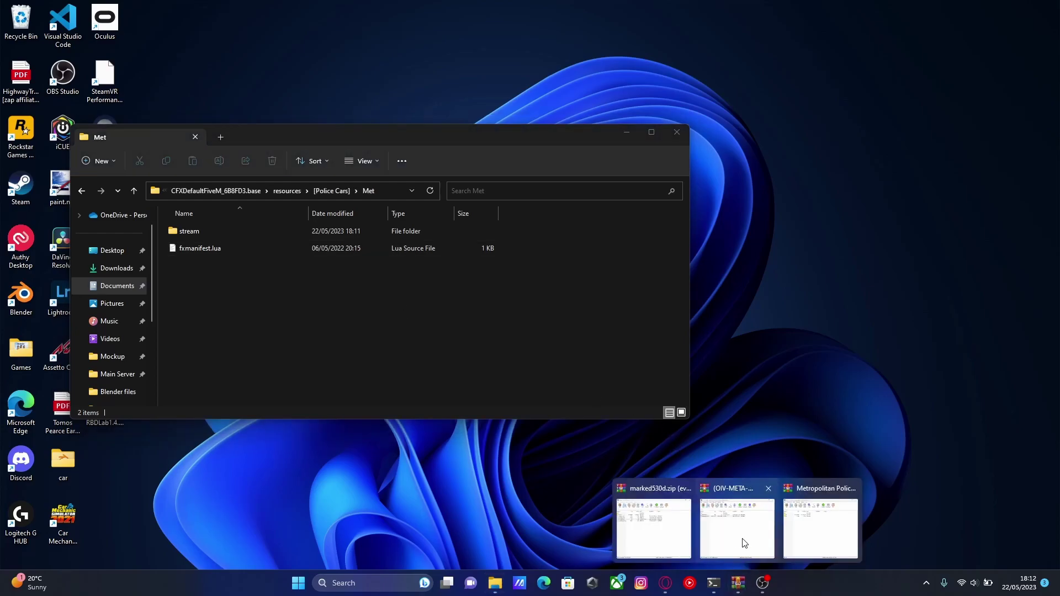
pyautogui.click(806, 522)
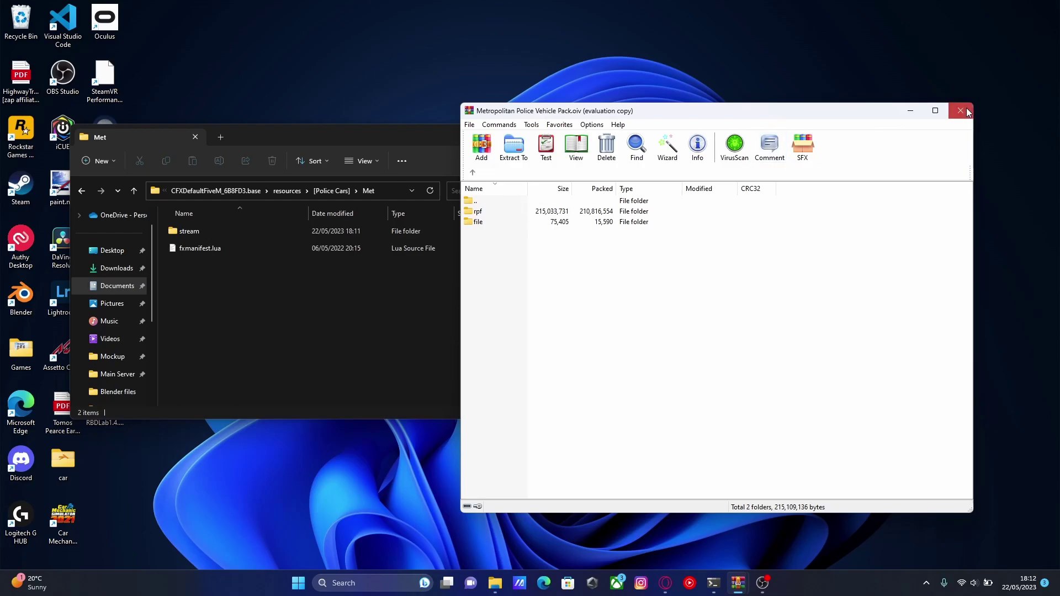
pyautogui.click(738, 582)
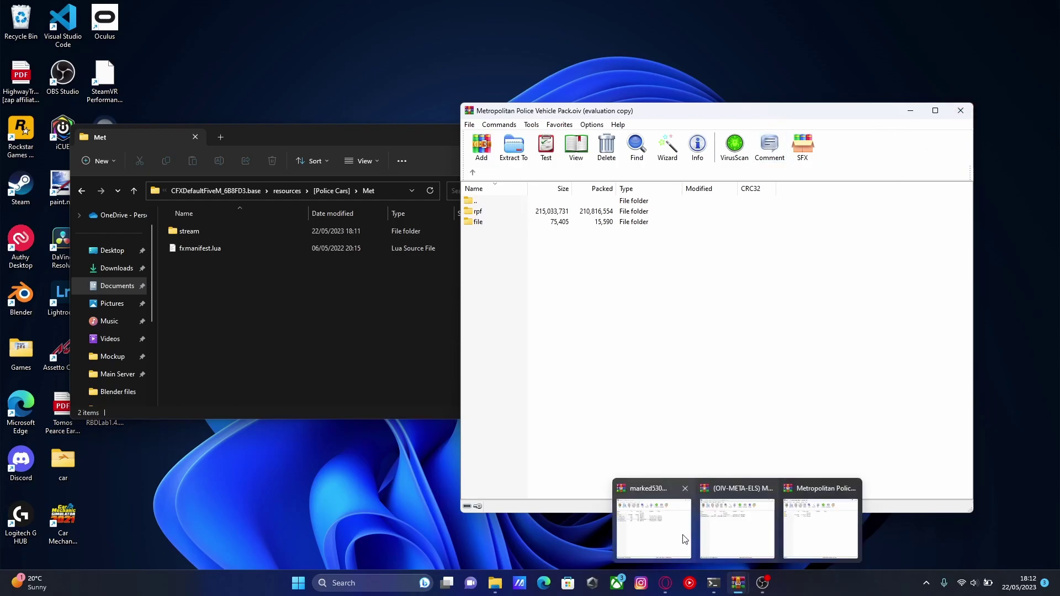
pyautogui.click(717, 525)
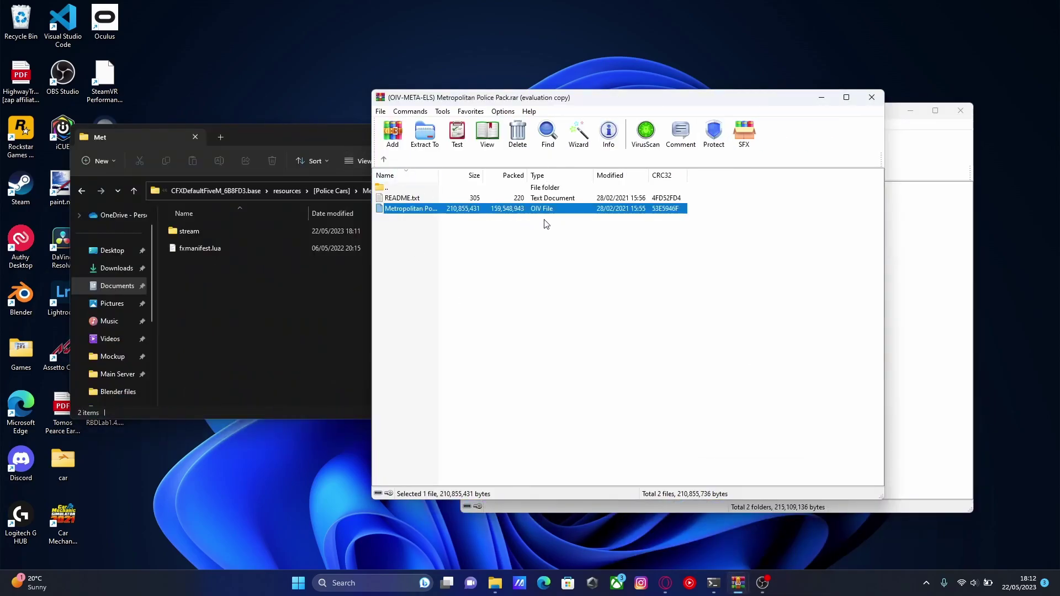
pyautogui.click(892, 241)
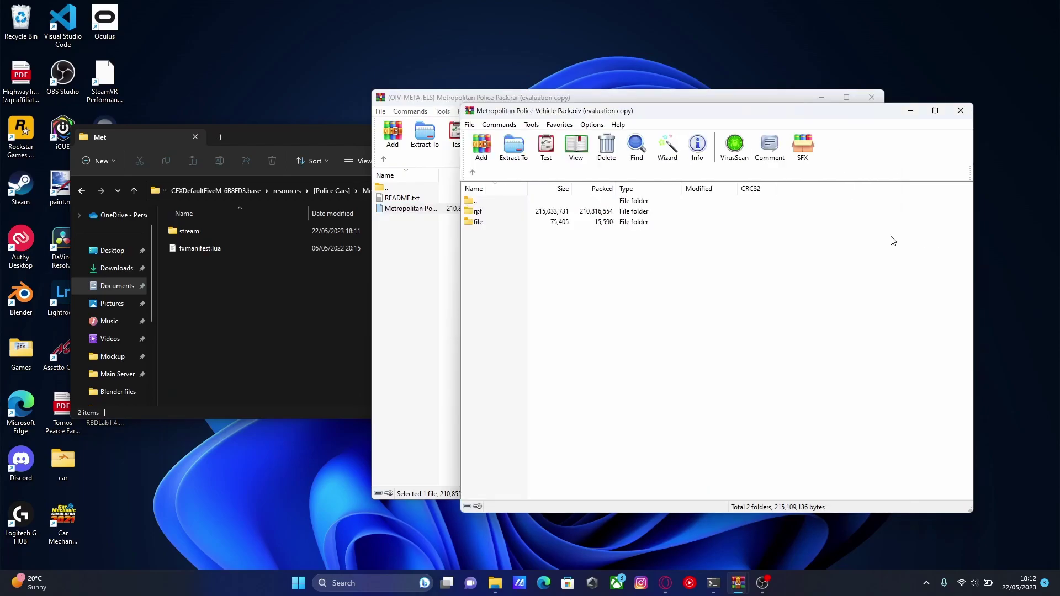
pyautogui.click(478, 173)
pyautogui.doubleClick(489, 214)
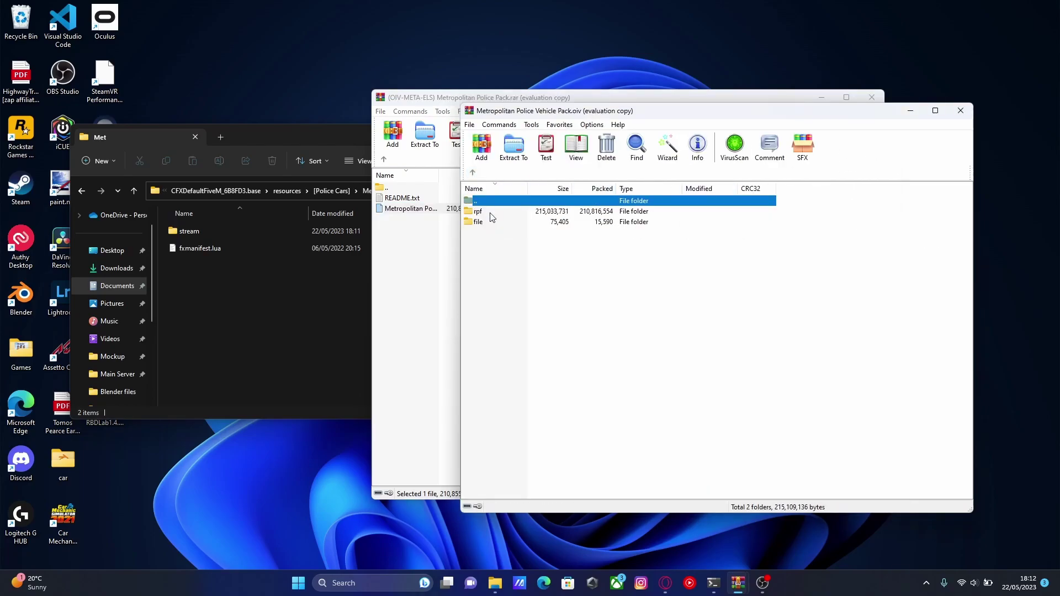
pyautogui.click(473, 172)
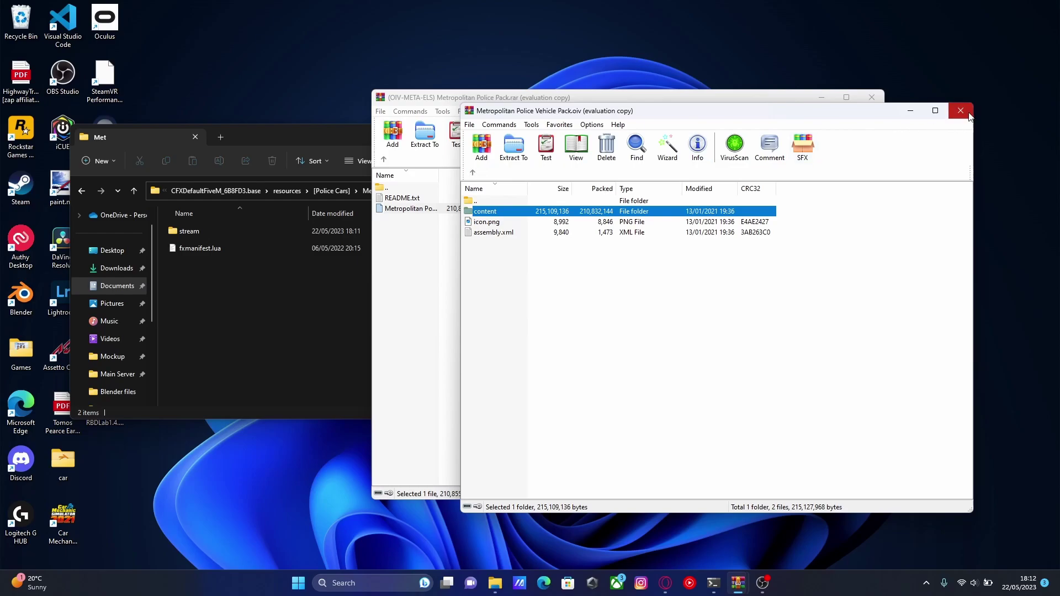
pyautogui.click(472, 175)
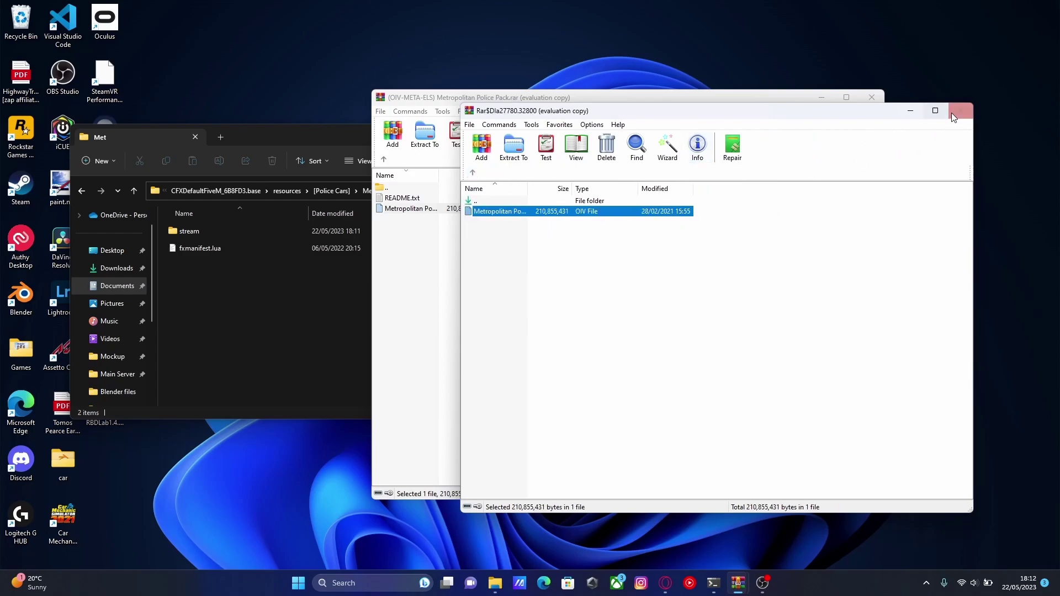
# Open the .rar archive's METAs folder and select vehicles.meta, README.txt and carvariations.ymt
pyautogui.click(385, 162)
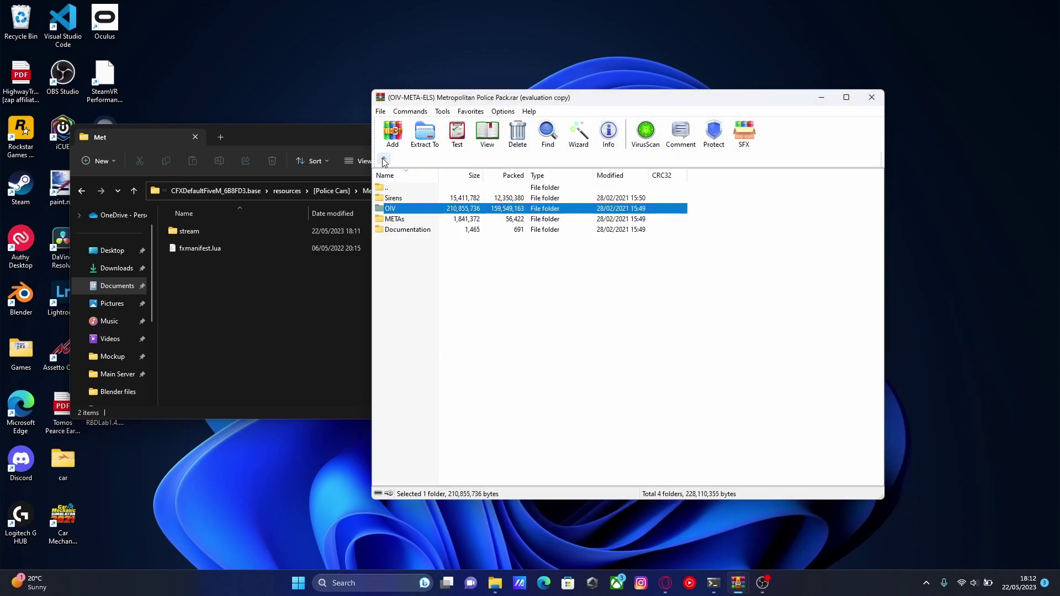
pyautogui.click(424, 256)
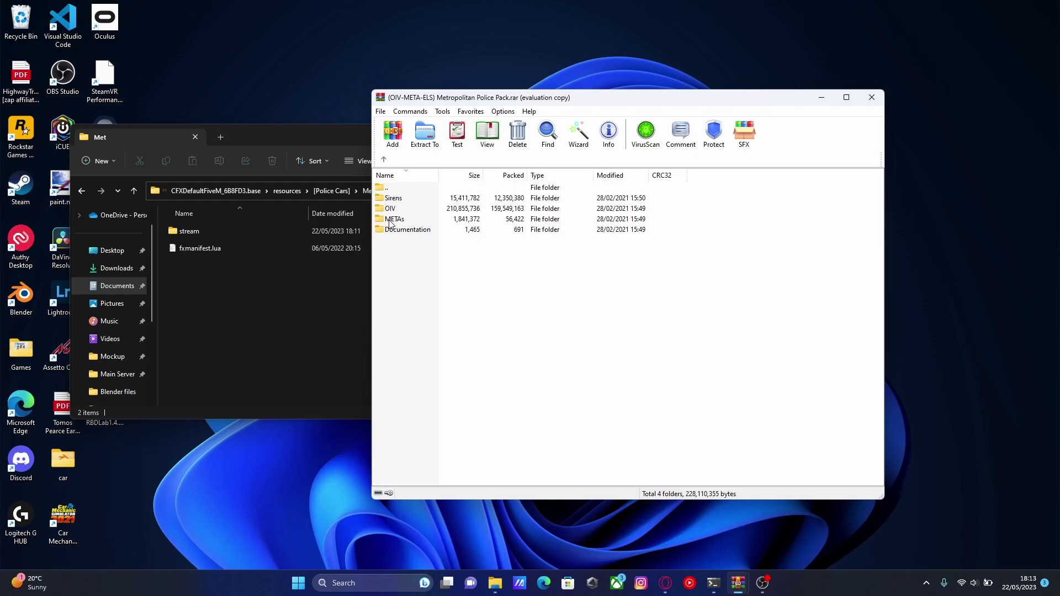
pyautogui.doubleClick(396, 221)
pyautogui.click(445, 256)
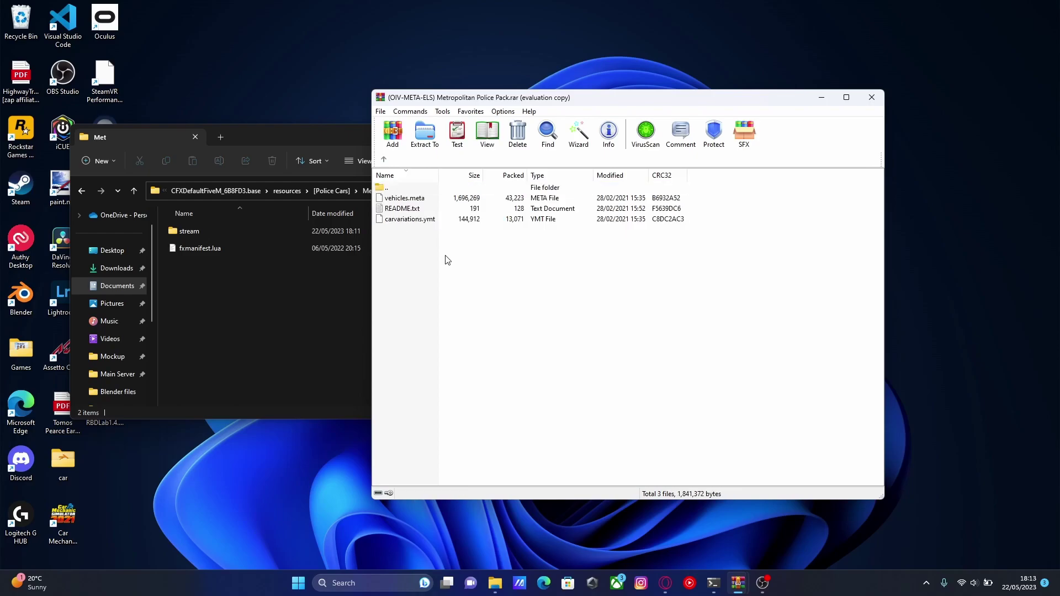
pyautogui.moveTo(461, 274)
pyautogui.mouseDown()
pyautogui.moveTo(409, 194)
pyautogui.moveTo(420, 203)
pyautogui.mouseUp()
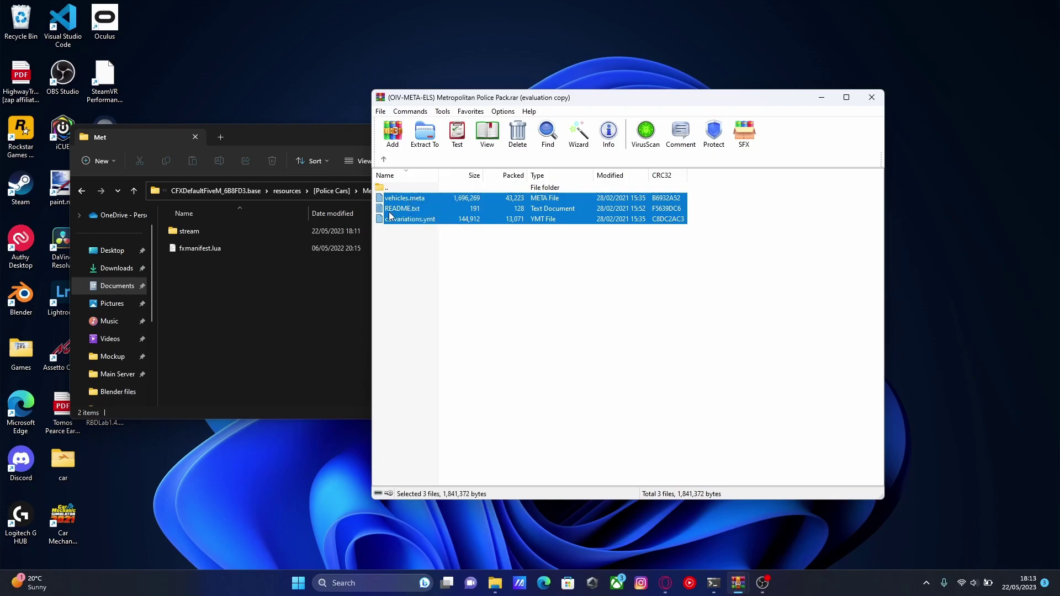
# Deselect README.txt and drag vehicles.meta and carvariations.ymt into the Met folder
pyautogui.keyDown('ctrl'); pyautogui.click(410, 208); pyautogui.keyUp('ctrl')
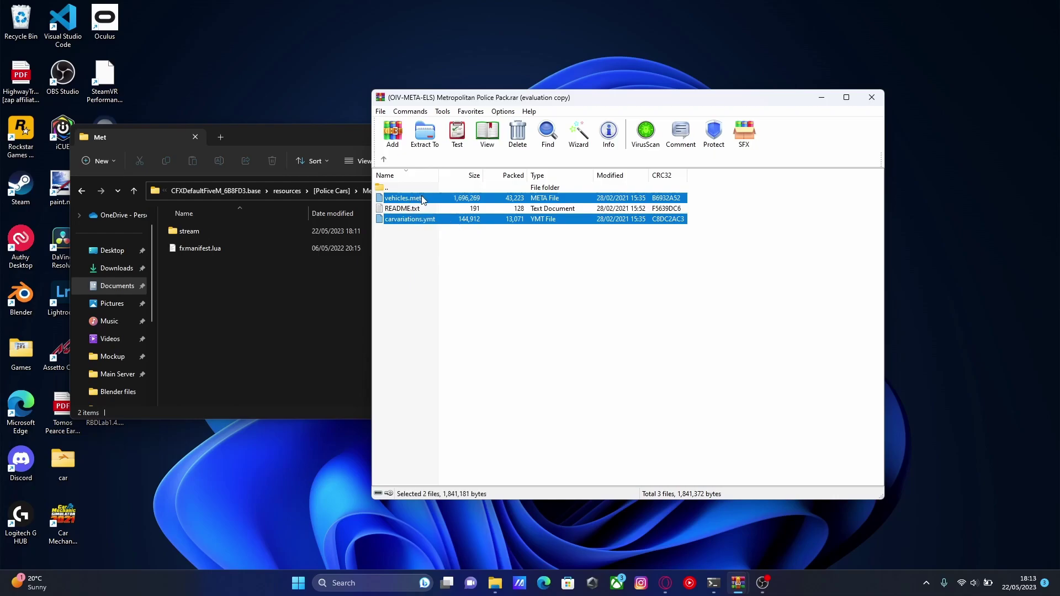
pyautogui.moveTo(422, 196); pyautogui.dragTo(233, 311)
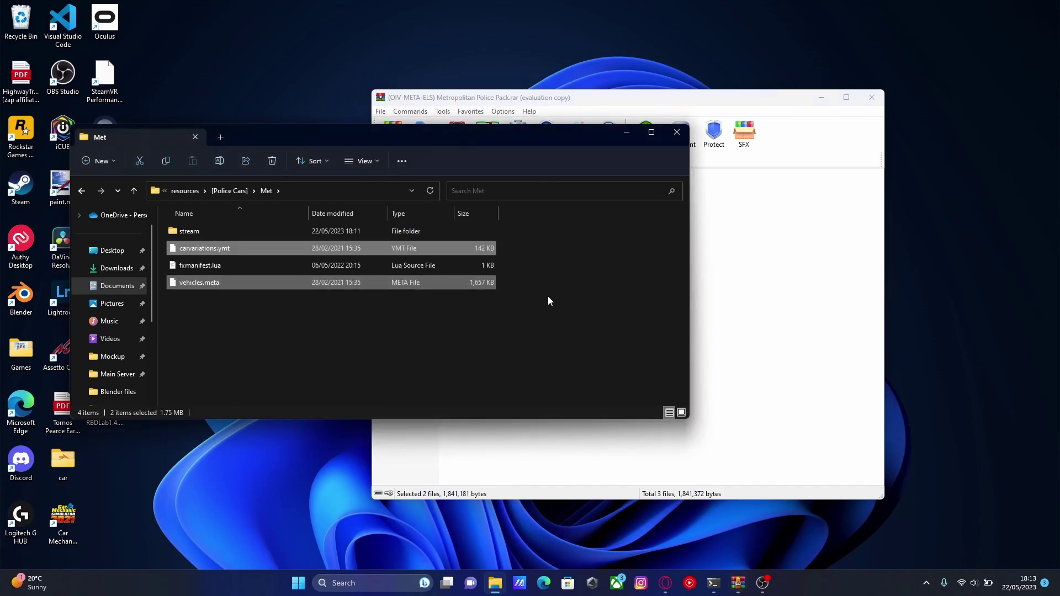
pyautogui.click(742, 283)
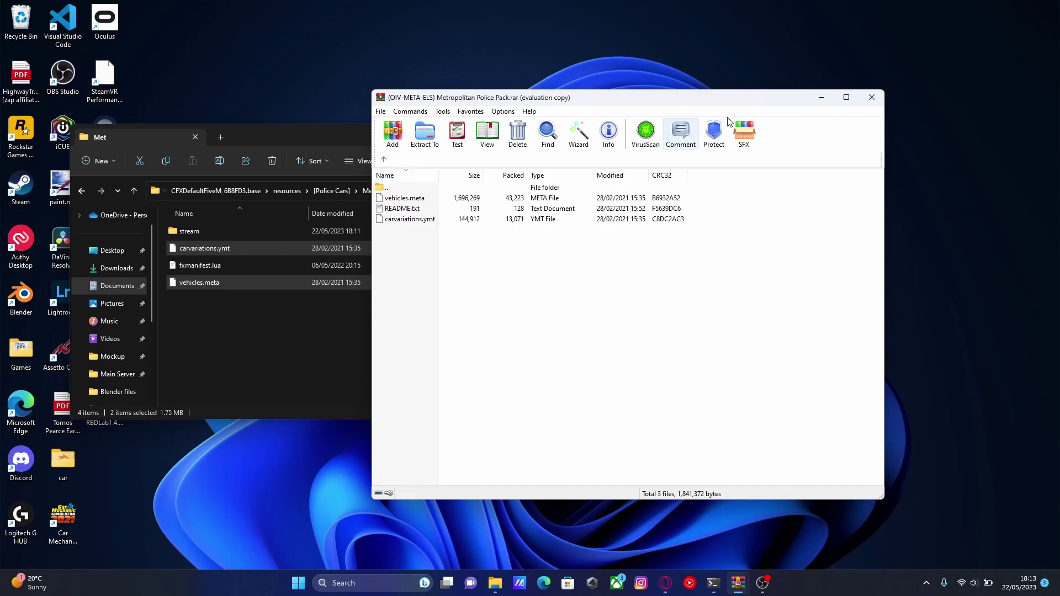
# Close WinRAR and open Met's fxmanifest.lua in VS Code, closing the Release Notes tab
pyautogui.click(872, 99)
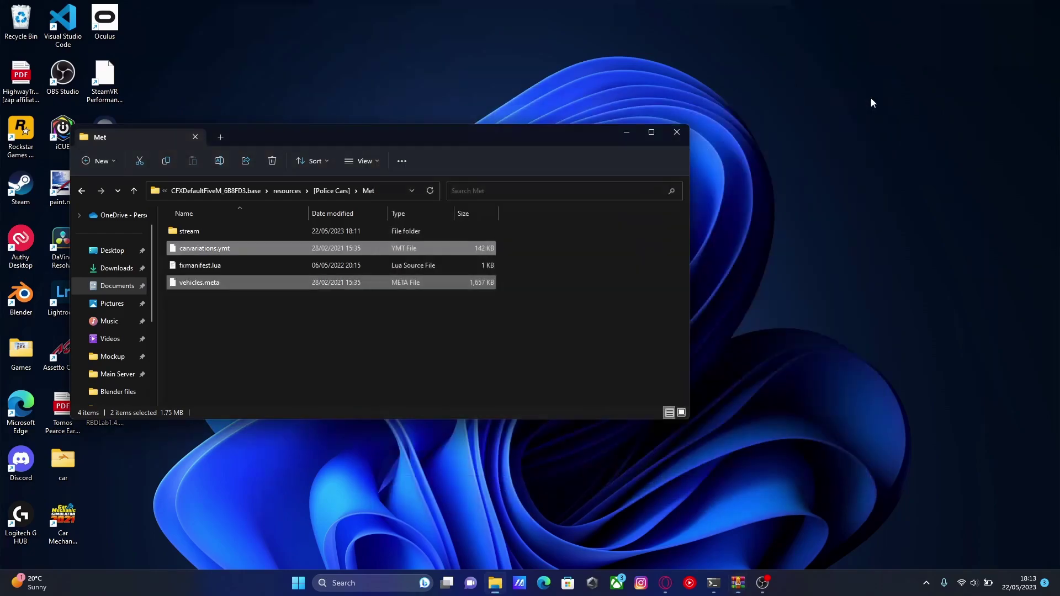
pyautogui.click(249, 298)
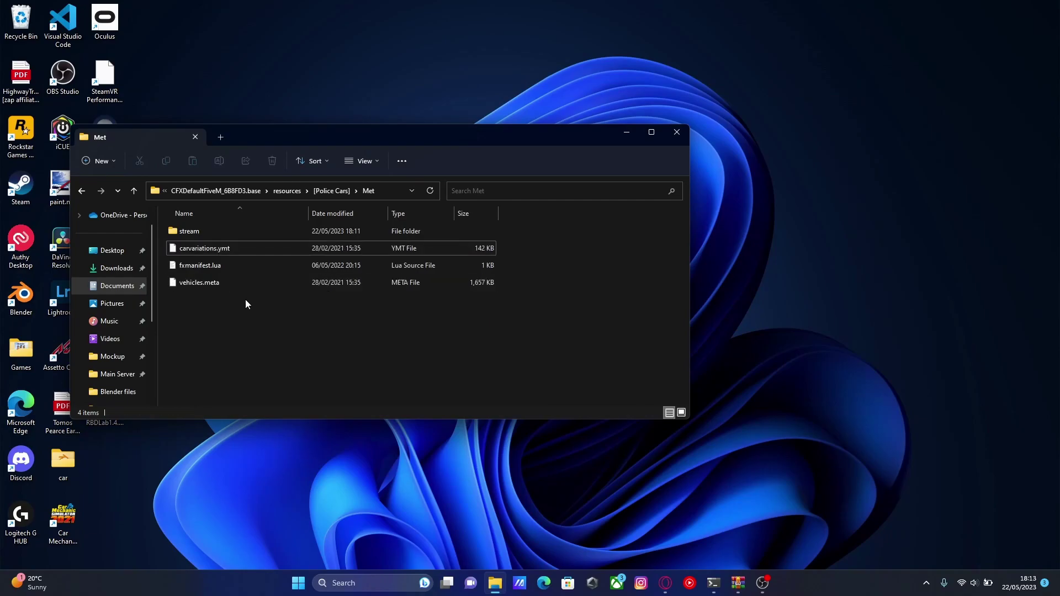
pyautogui.click(199, 265)
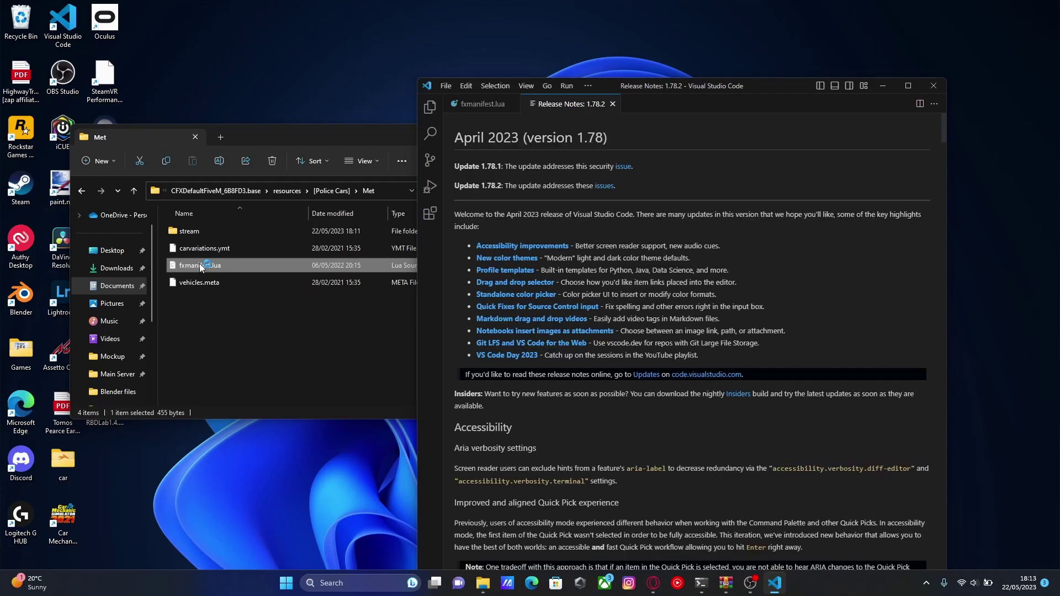
pyautogui.click(469, 102)
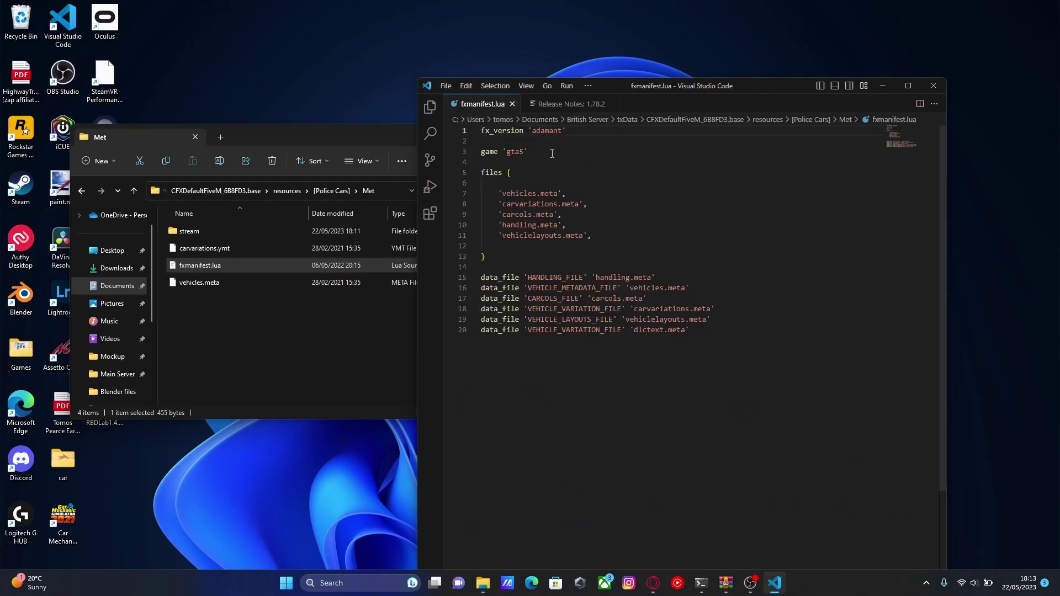
pyautogui.click(611, 105)
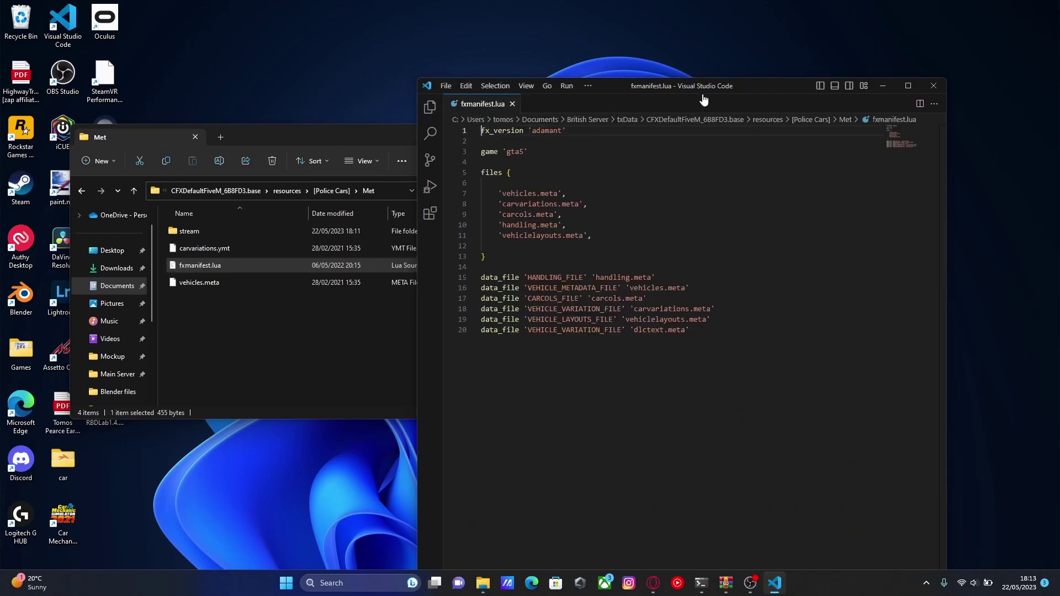
pyautogui.moveTo(642, 85); pyautogui.dragTo(709, 41)
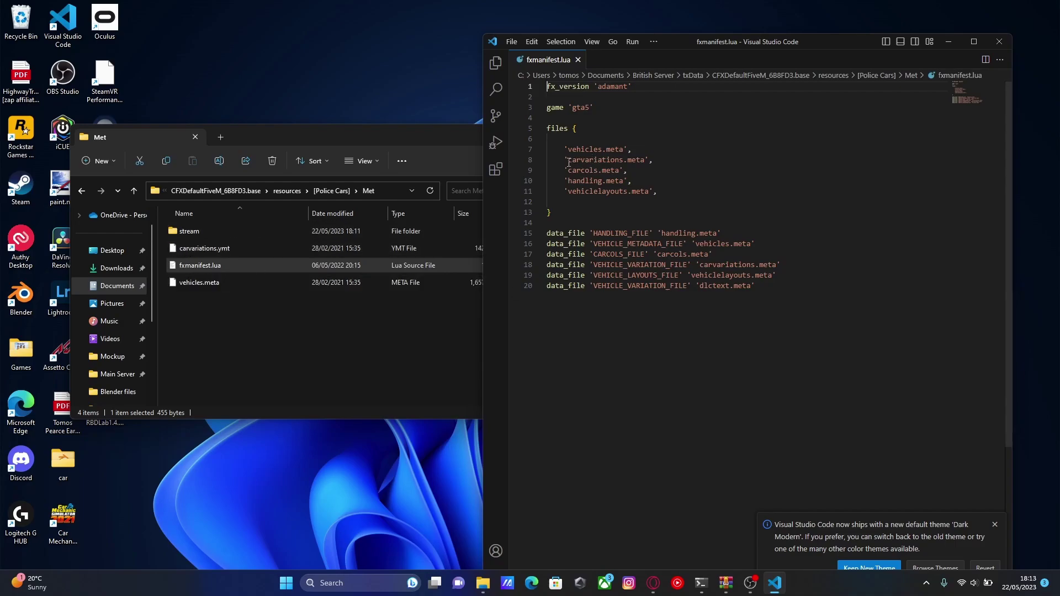
# Remove the carcols, handling and vehiclelayouts entries from the files list in fxmanifest.lua
pyautogui.moveTo(666, 191); pyautogui.dragTo(550, 171)
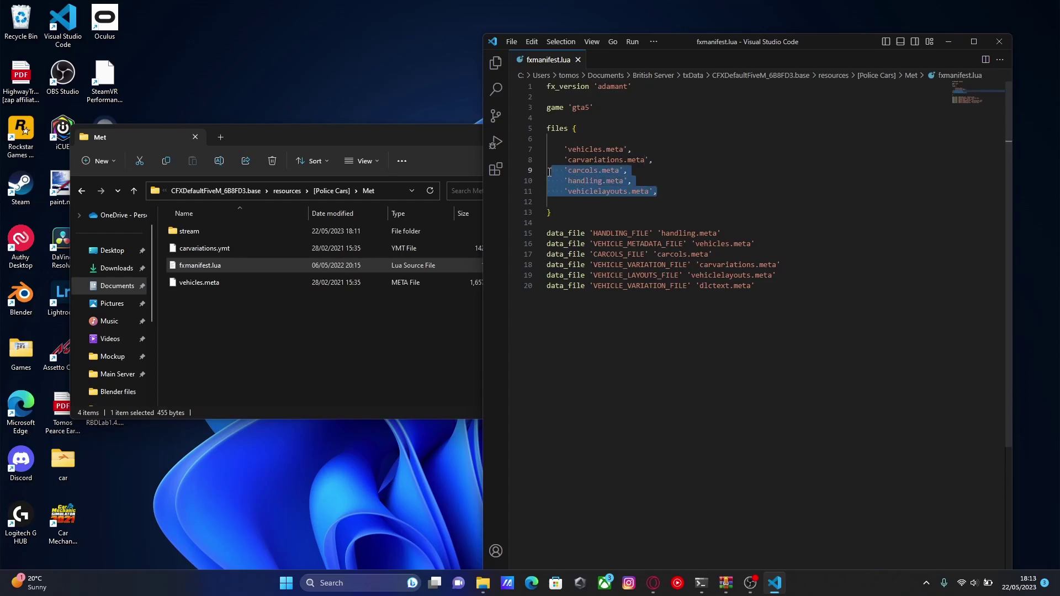
pyautogui.press('BackSpace')
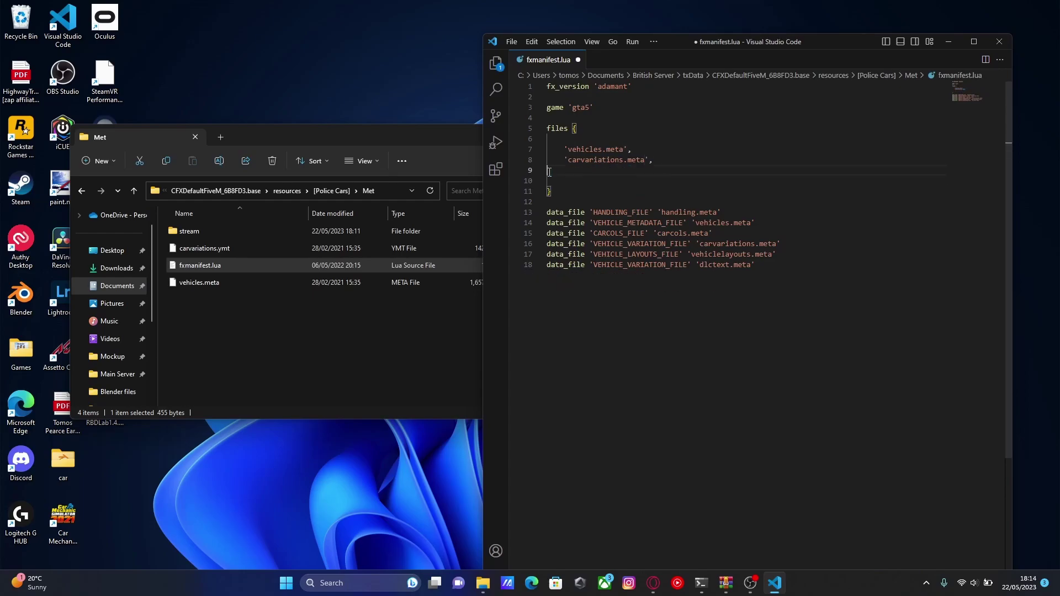
pyautogui.press('BackSpace')
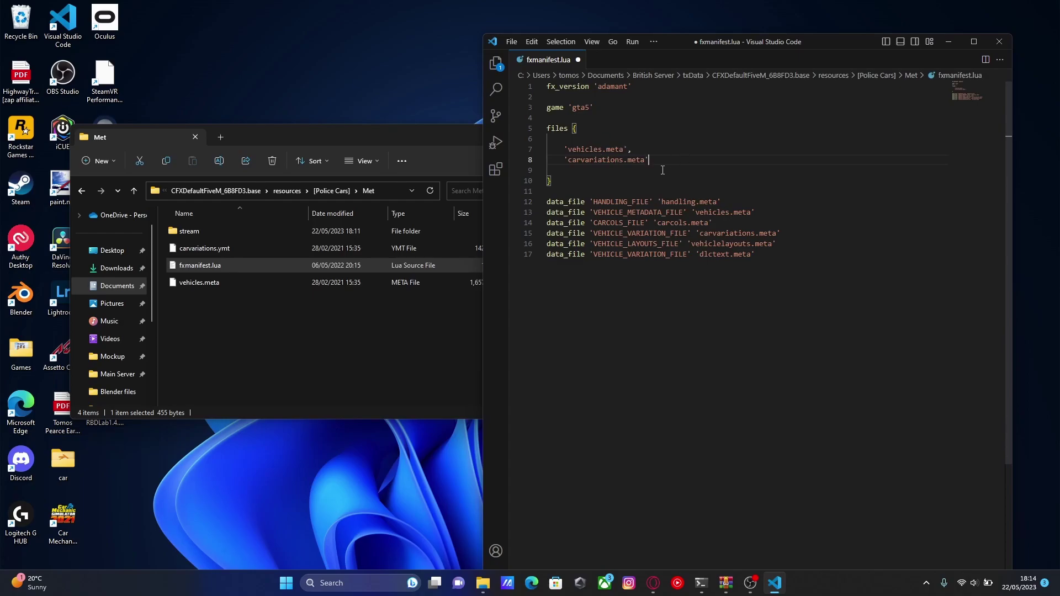
# Delete the VEHICLE_LAYOUTS_FILE, CARCOLS_FILE and HANDLING_FILE data_file lines from the manifest
pyautogui.click(645, 222)
pyautogui.click(647, 282)
pyautogui.moveTo(771, 254); pyautogui.dragTo(536, 244)
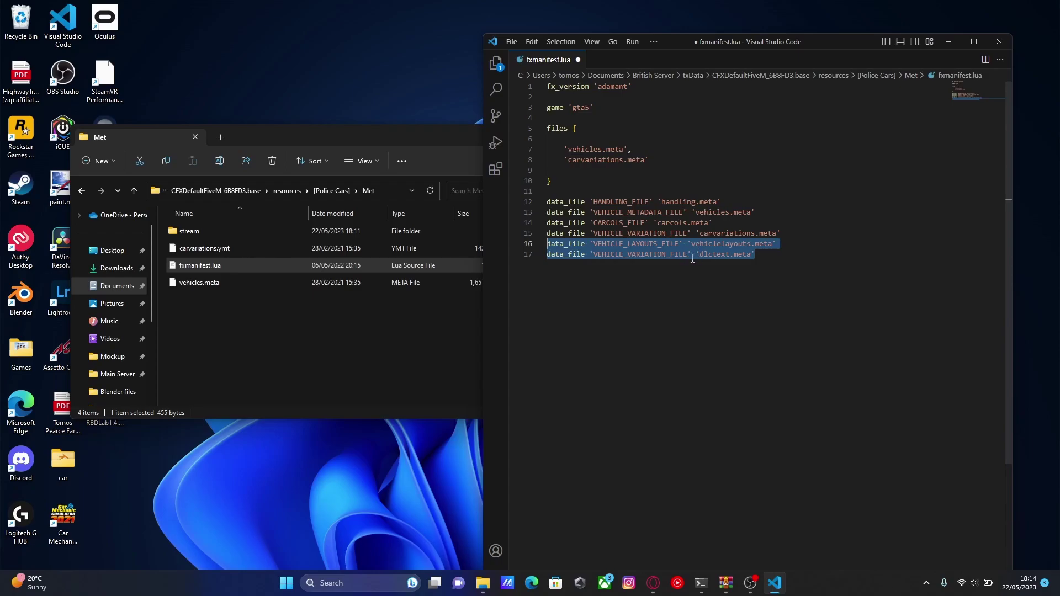
pyautogui.click(743, 253)
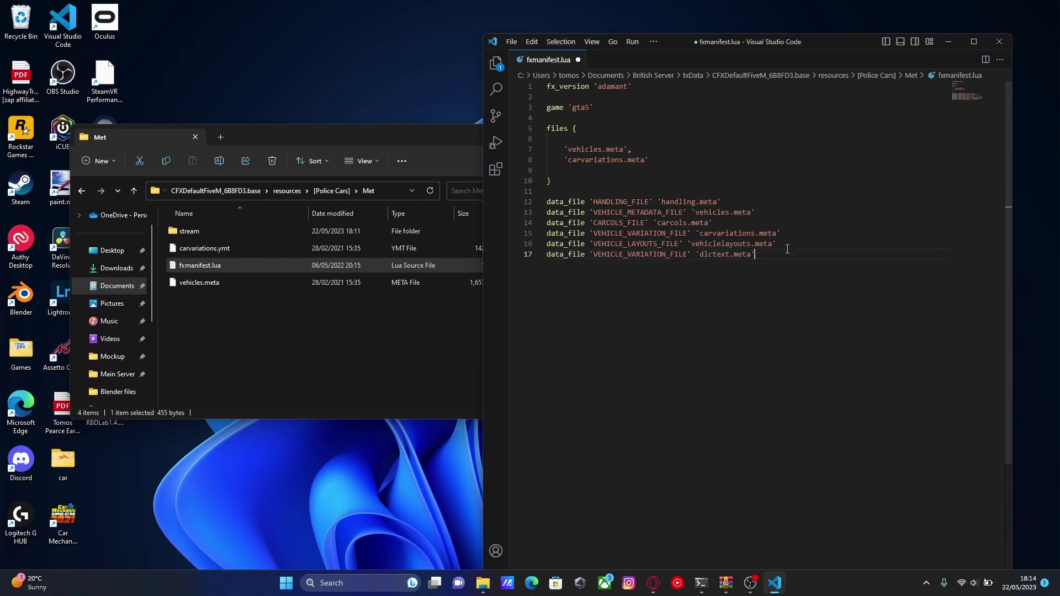
pyautogui.moveTo(777, 243); pyautogui.dragTo(546, 223)
pyautogui.press('BackSpace')
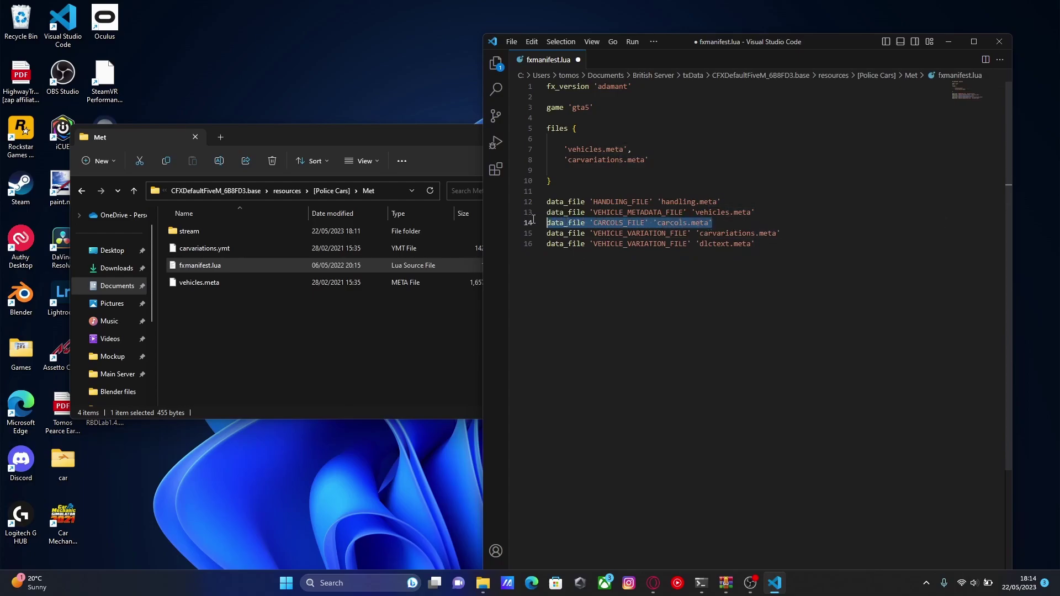
pyautogui.press('BackSpace')
pyautogui.press('BackSpace')
pyautogui.moveTo(721, 202); pyautogui.dragTo(545, 202)
pyautogui.press('BackSpace')
pyautogui.press('BackSpace')
pyautogui.click(775, 223)
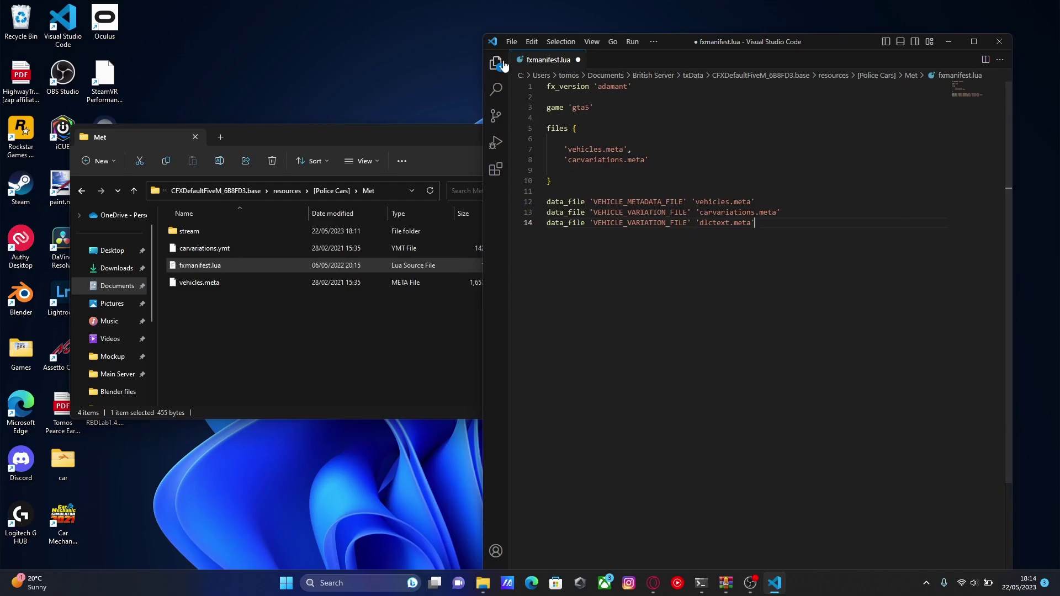
pyautogui.click(510, 42)
# Save fxmanifest.lua, close the code editor, and open server.cfg from the server's base folder
pyautogui.click(535, 219)
pyautogui.click(1000, 37)
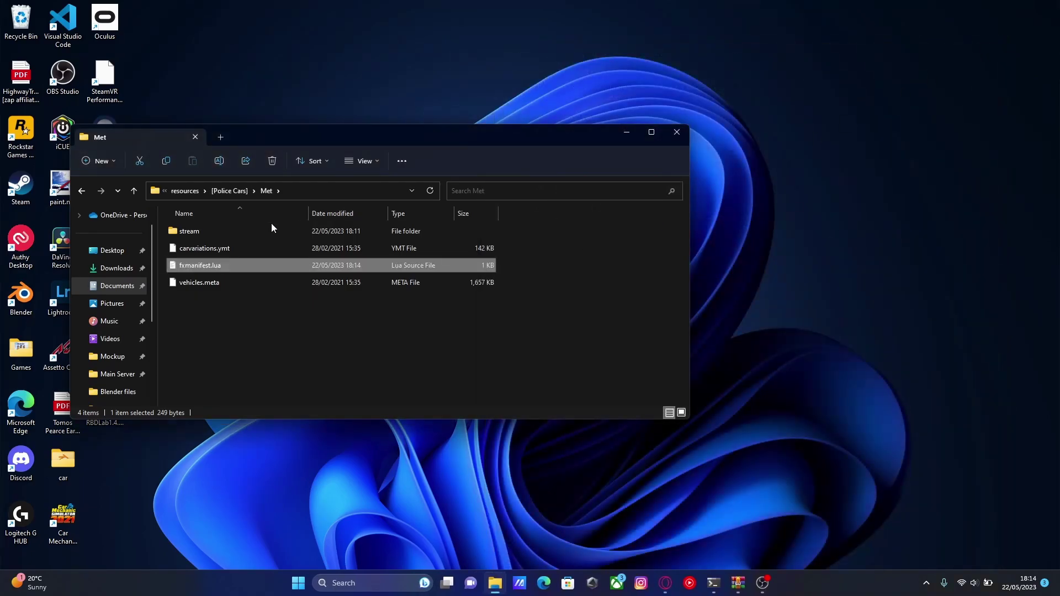
pyautogui.click(235, 193)
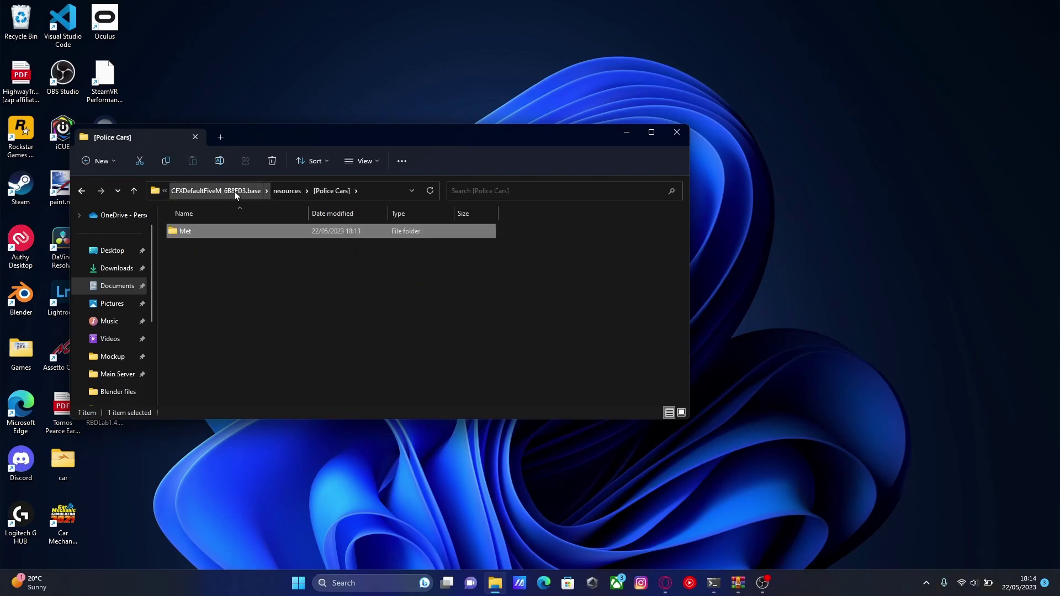
pyautogui.click(219, 192)
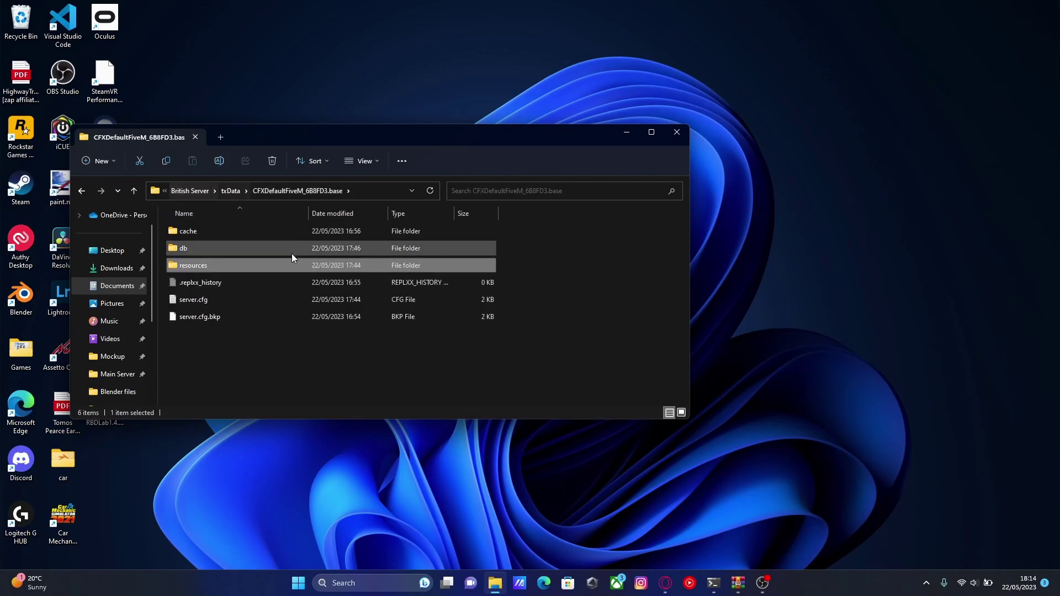
pyautogui.click(196, 302)
pyautogui.doubleClick(197, 301)
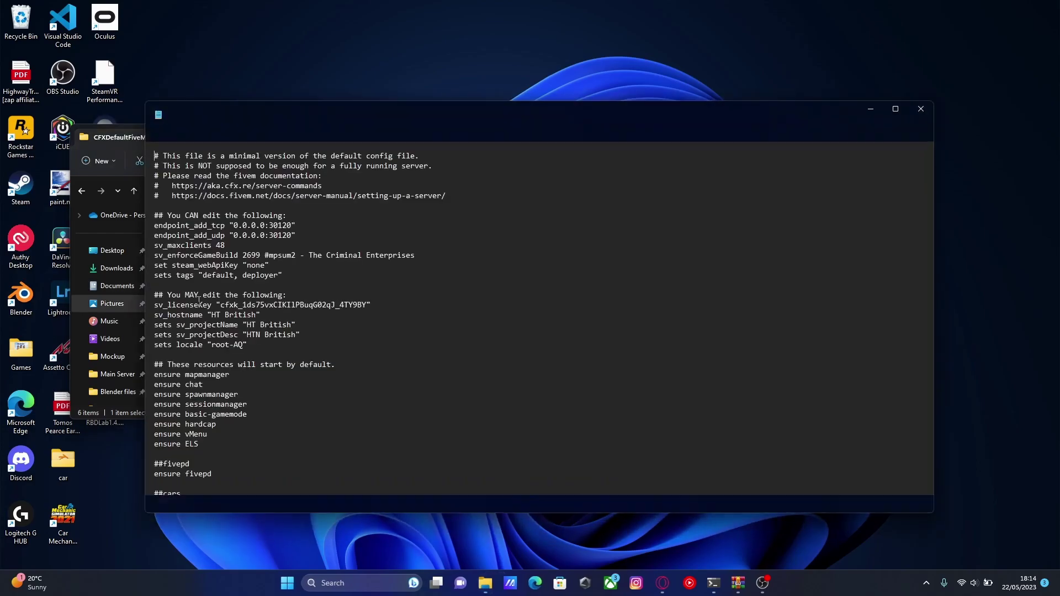
# Add an 'ensure Met' line below ensure MetPack, matching the Met folder name in [Police Cars]
pyautogui.scroll(-4, 364, 352)
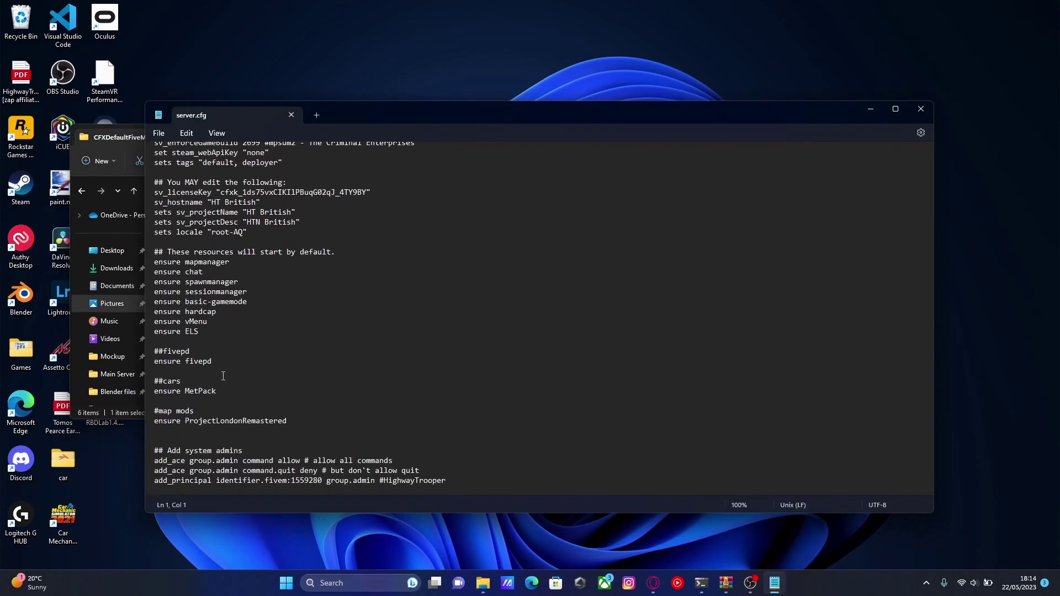
pyautogui.click(228, 394)
pyautogui.press('Return')
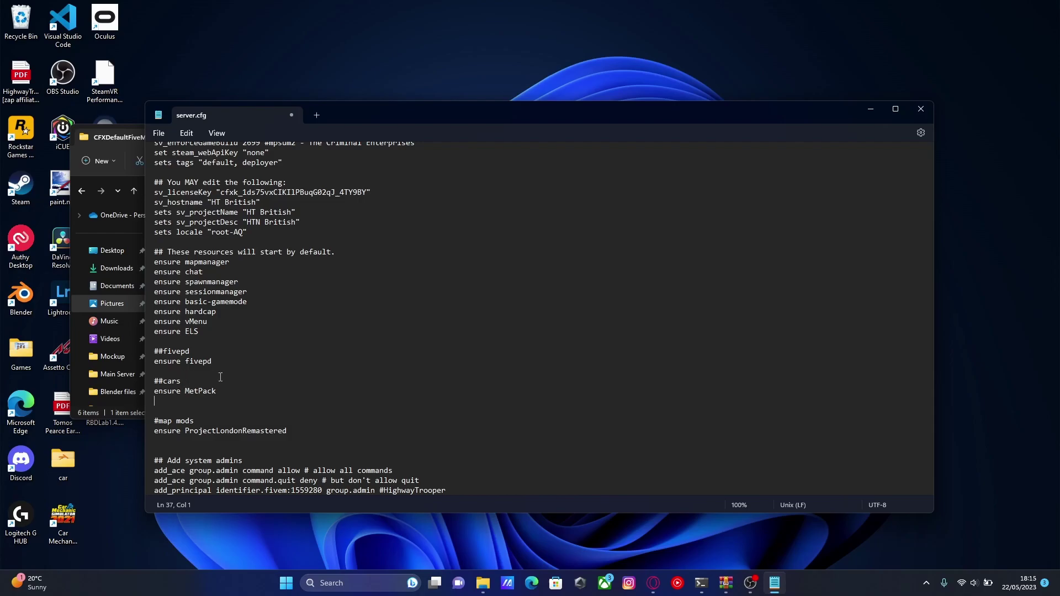
pyautogui.write('ensure')
pyautogui.click(114, 137)
pyautogui.doubleClick(234, 266)
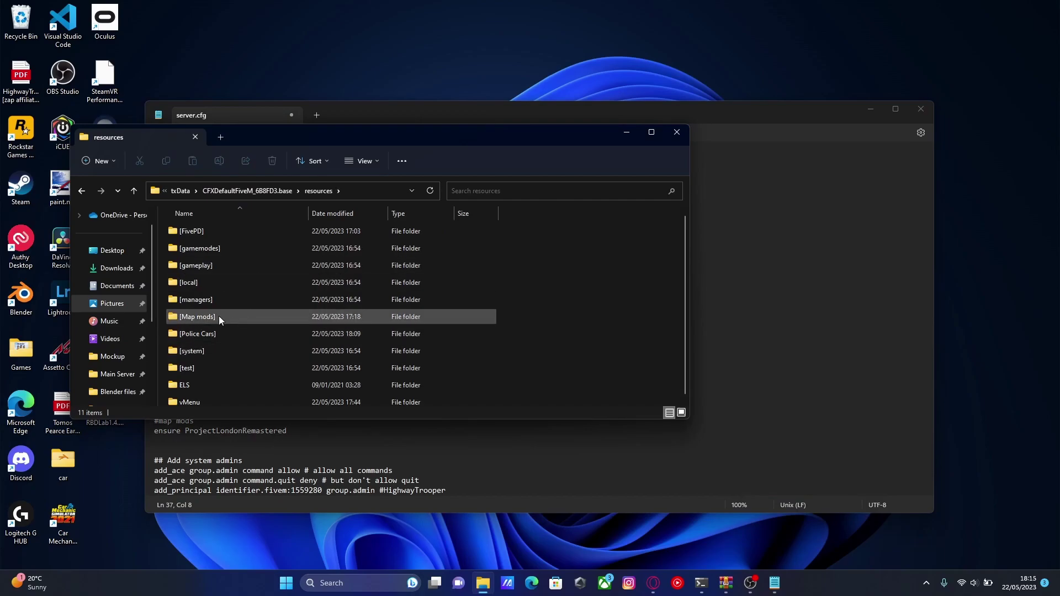
pyautogui.doubleClick(213, 329)
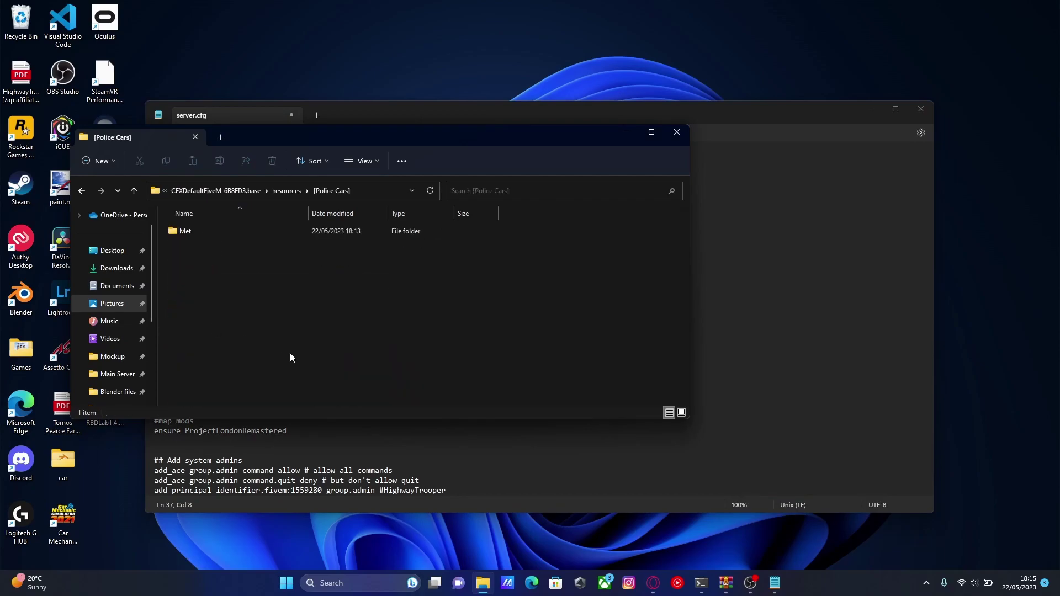
pyautogui.click(213, 233)
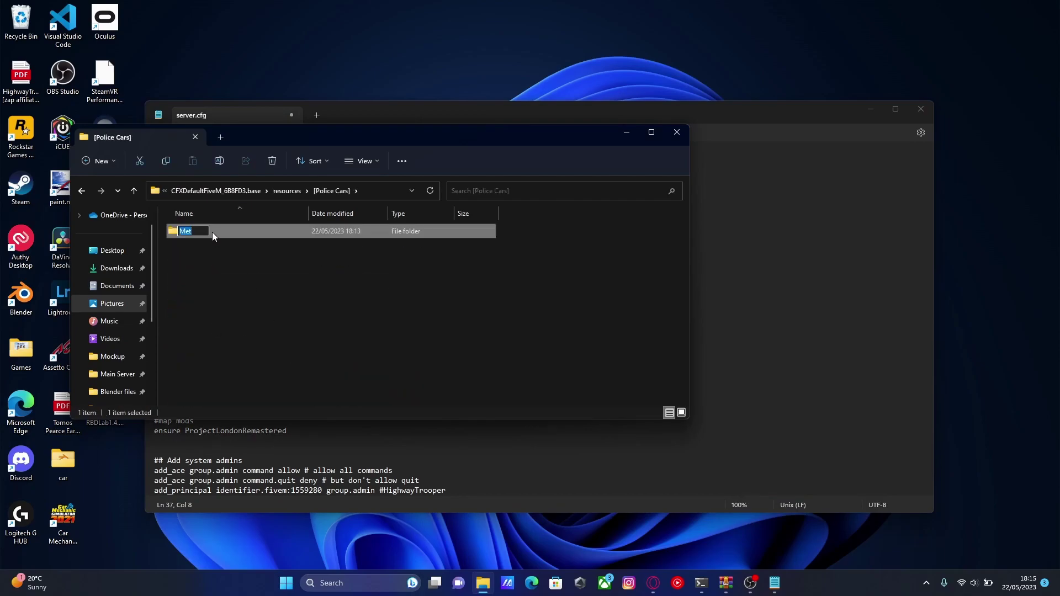
pyautogui.click(626, 132)
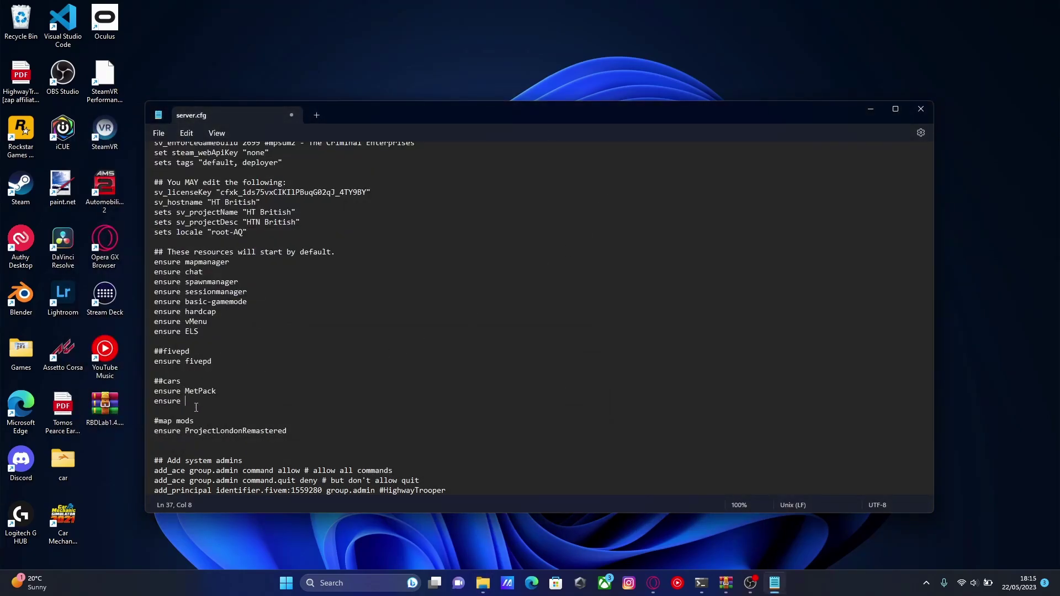
pyautogui.write('Met')
# Save server.cfg and close Notepad
pyautogui.click(159, 135)
pyautogui.click(157, 135)
pyautogui.click(159, 134)
pyautogui.click(171, 206)
pyautogui.click(921, 109)
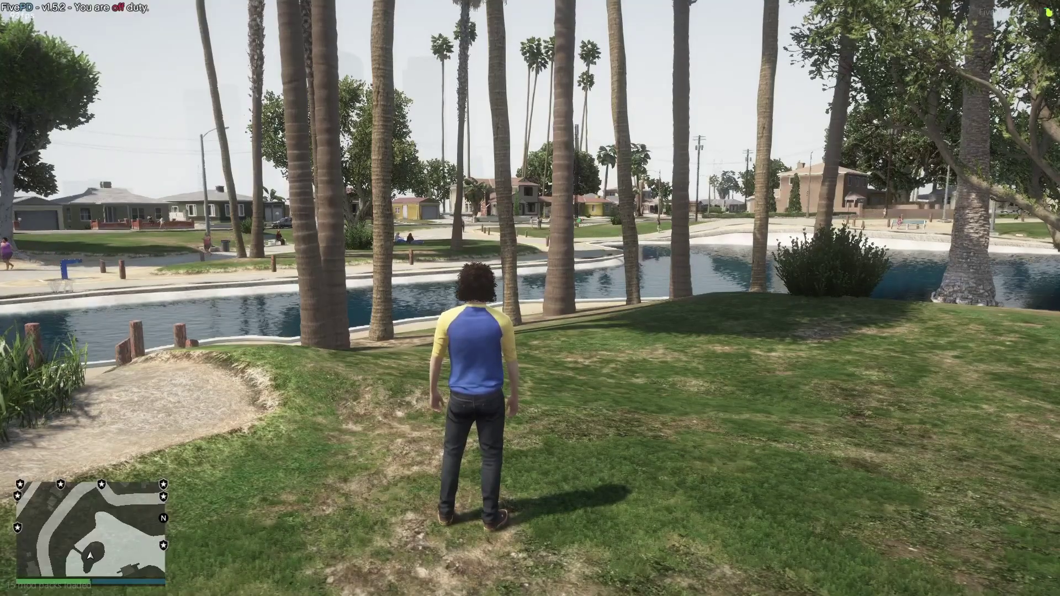
# In vMenu, go to Vehicle Related Options > Vehicle Spawner > Emergency and select Police Cruiser
pyautogui.press('m')
pyautogui.press('Down')
pyautogui.press('Down')
pyautogui.press('Return')
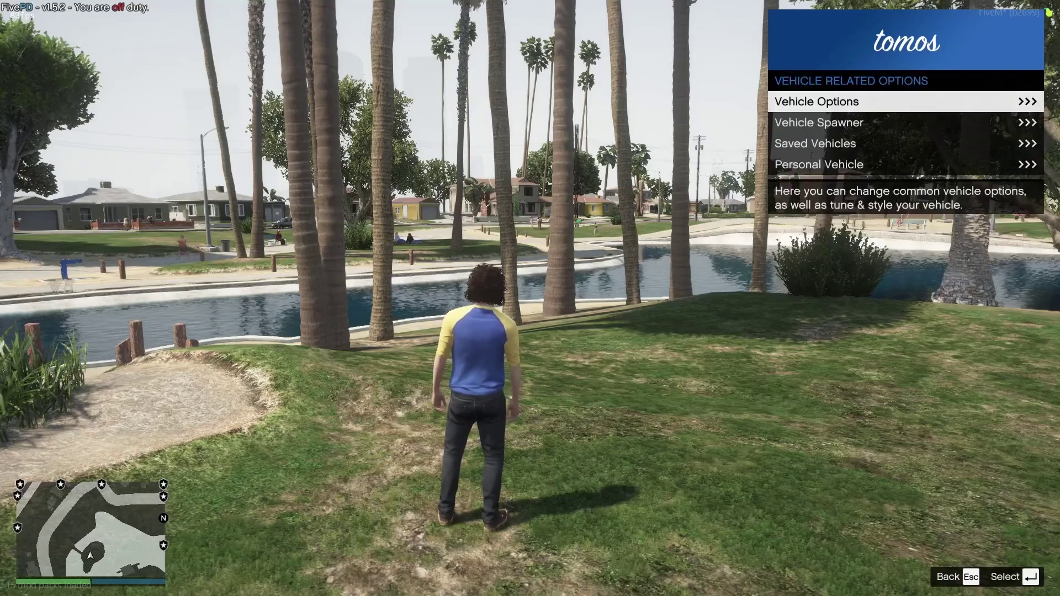
pyautogui.press('Down')
pyautogui.press('Return')
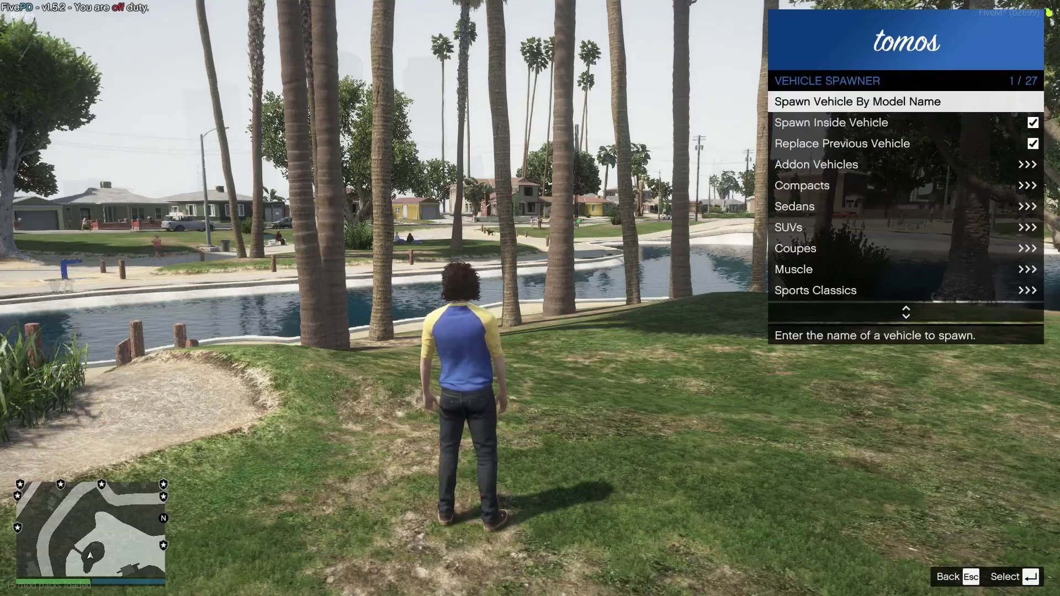
pyautogui.press('Down')
pyautogui.press('Down')
pyautogui.press('Down')
pyautogui.press('Down')
pyautogui.press('Down')
pyautogui.press('Down')
pyautogui.press('Down')
pyautogui.press('Down')
pyautogui.press('Down')
pyautogui.press('Down')
pyautogui.press('Down')
pyautogui.press('Down')
pyautogui.press('Down')
pyautogui.press('Down')
pyautogui.press('Down')
pyautogui.press('Down')
pyautogui.press('Down')
pyautogui.press('Down')
pyautogui.press('Down')
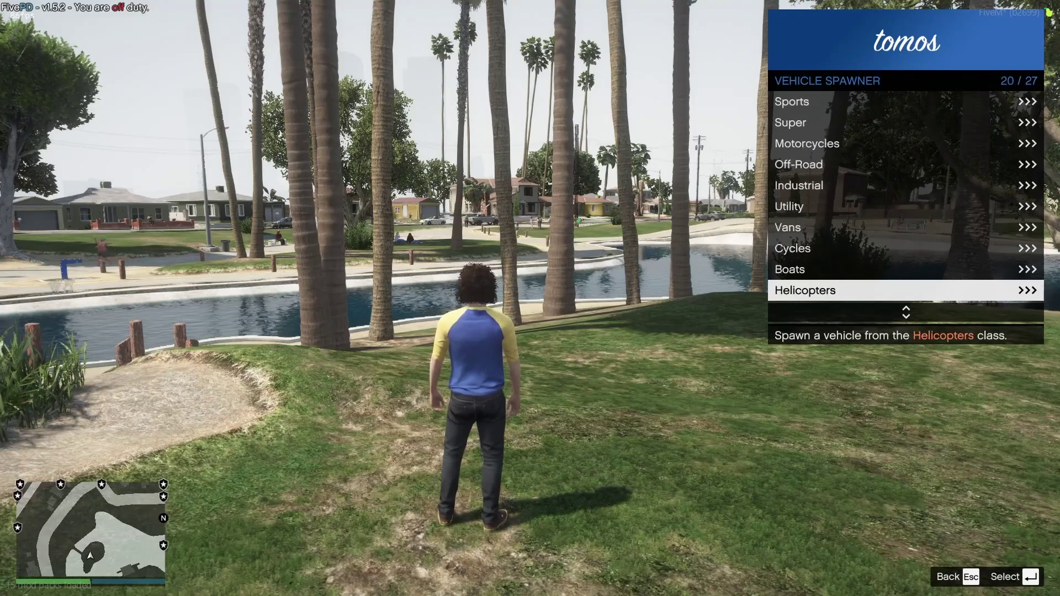
pyautogui.press('Down')
pyautogui.press('Down')
pyautogui.press('Down')
pyautogui.press('Down')
pyautogui.press('Down')
pyautogui.press('Up')
pyautogui.press('Up')
pyautogui.press('Return')
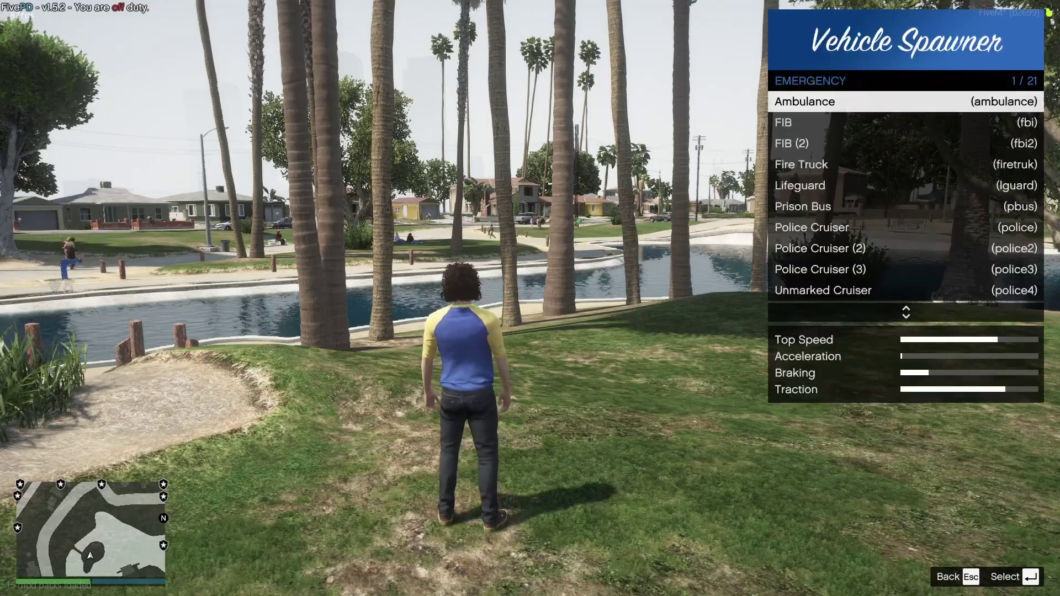
pyautogui.press('Down')
pyautogui.press('Down')
pyautogui.press('Down')
pyautogui.press('Down')
pyautogui.press('Down')
pyautogui.press('Down')
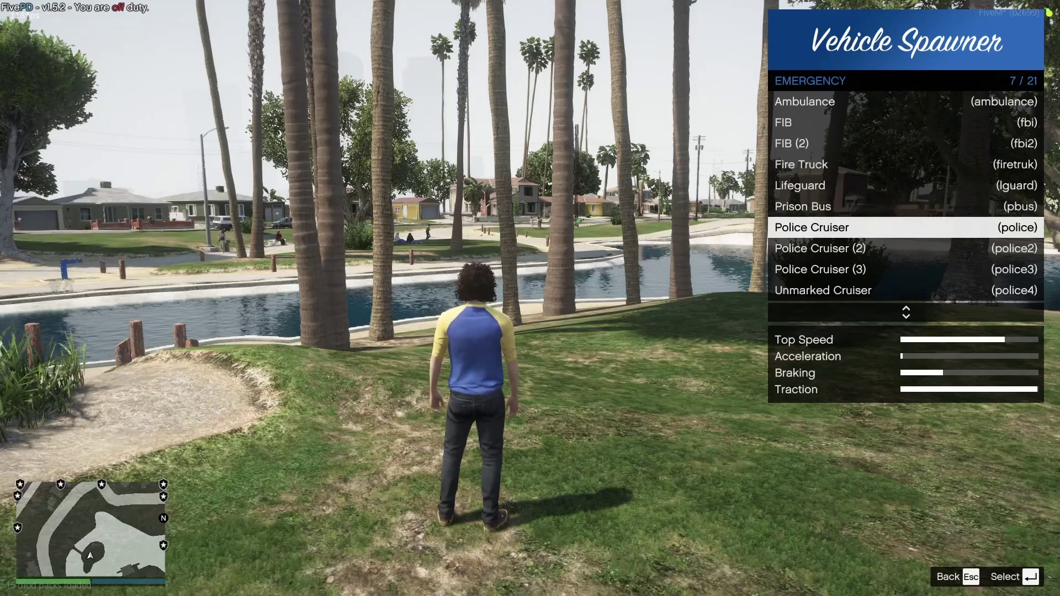
# Spawn the Police Cruiser, which appears as the yellow-and-blue chequered Met police estate
pyautogui.press('Return')
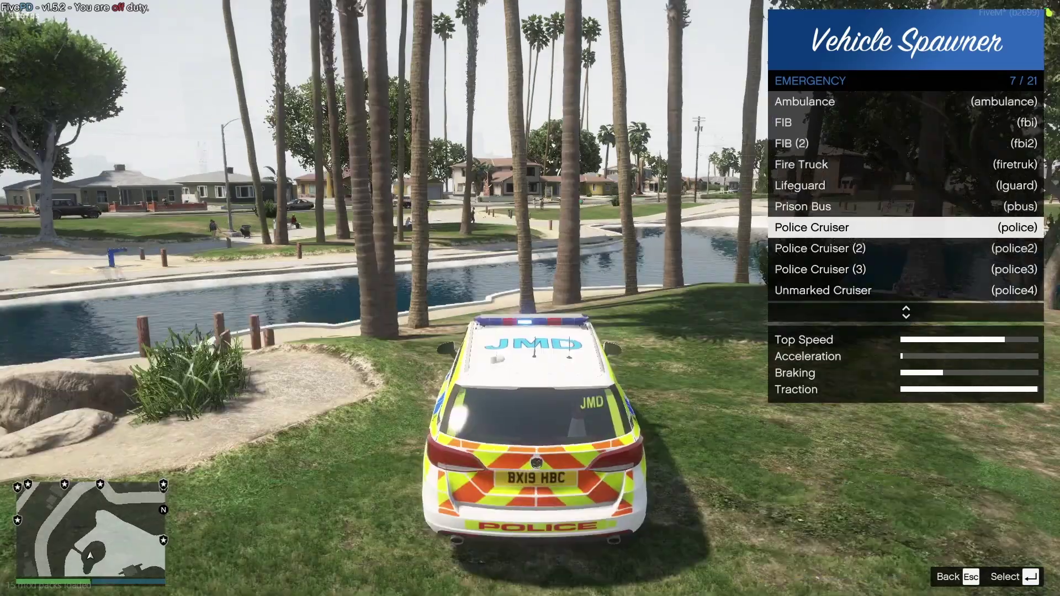